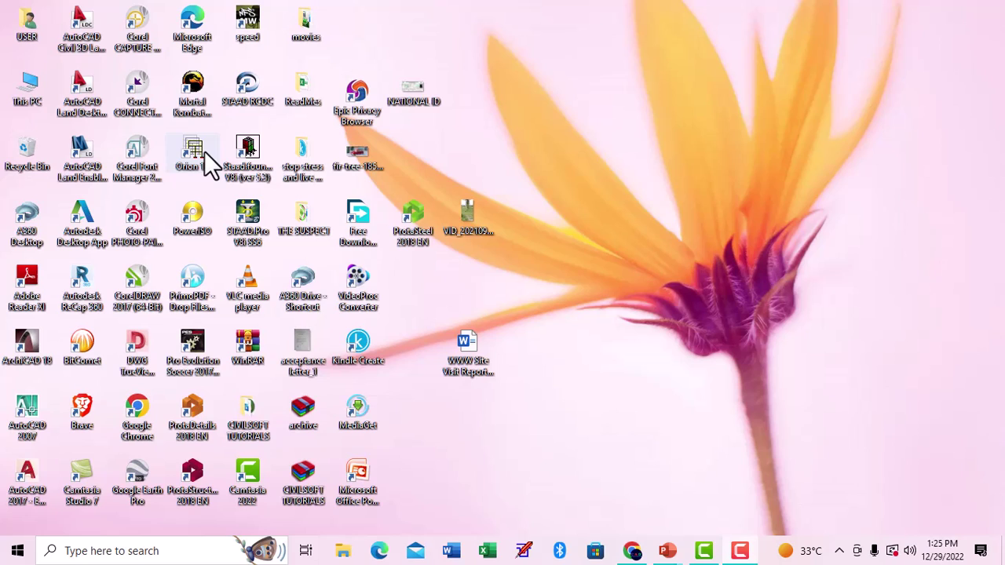
- Launch Orion 18, dismiss the already-loaded warning, and open the FELIX_STRUCTURAL_NOV_2021 project
left_click(198, 146)
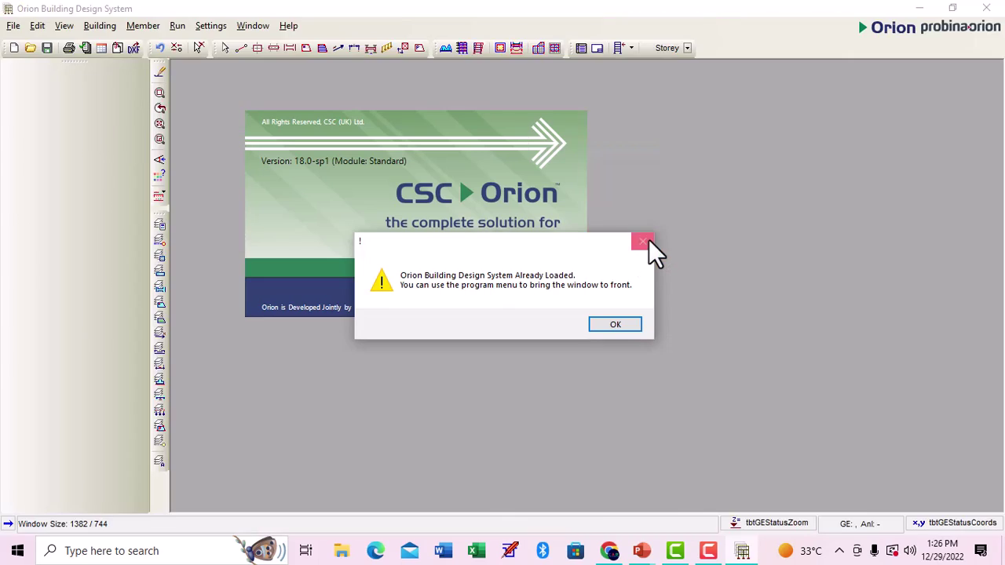
left_click(643, 241)
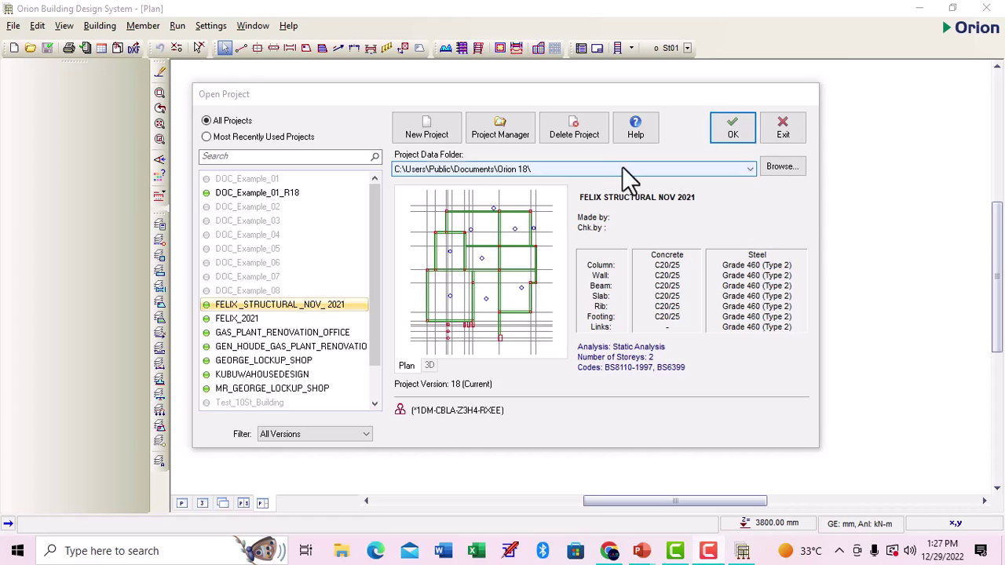
left_click(734, 132)
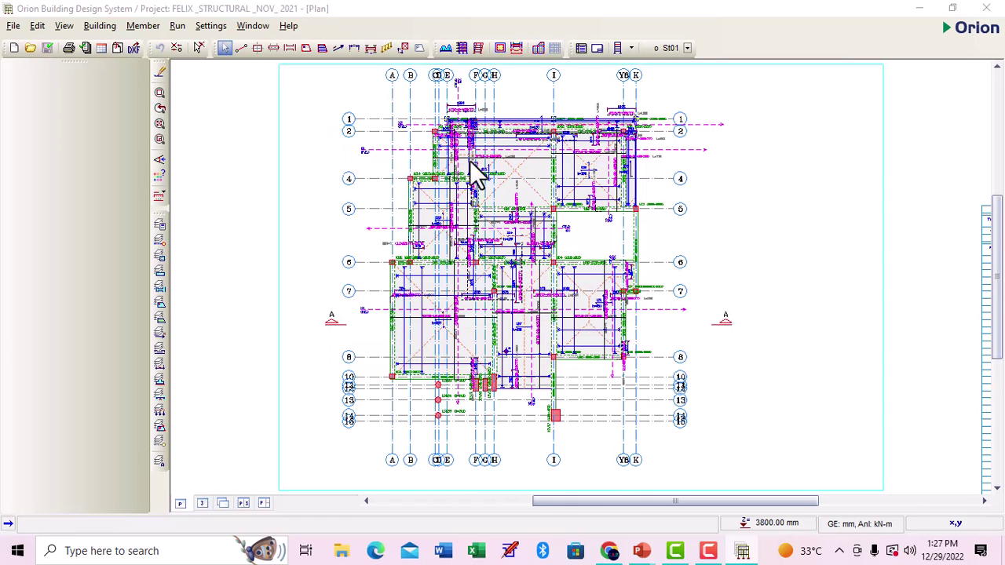
- Let the project finish loading and cancel General Settings to show the St01 plan and structure tree
scroll(485, 157, "up", 3)
scroll(480, 149, "down", 3)
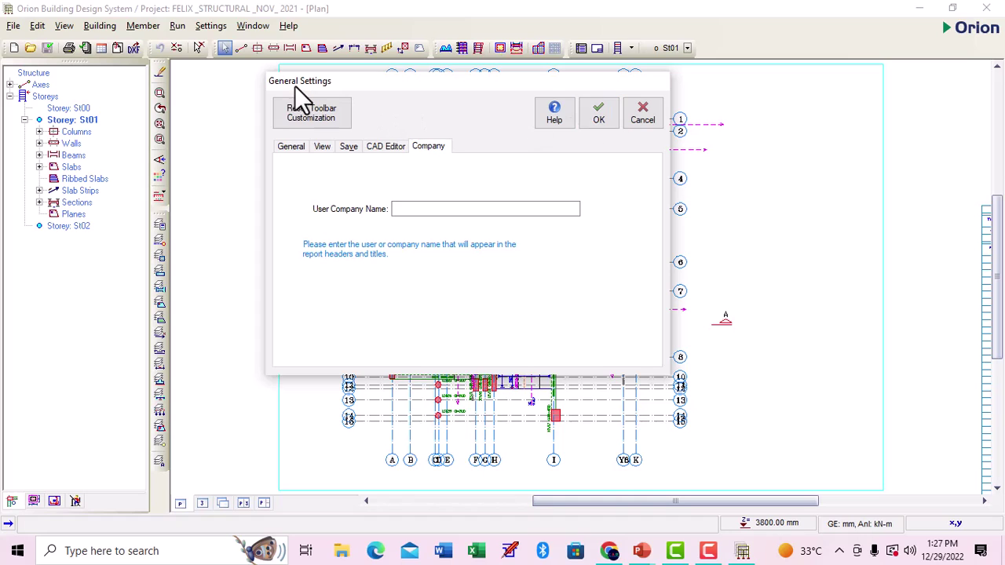
left_click(635, 116)
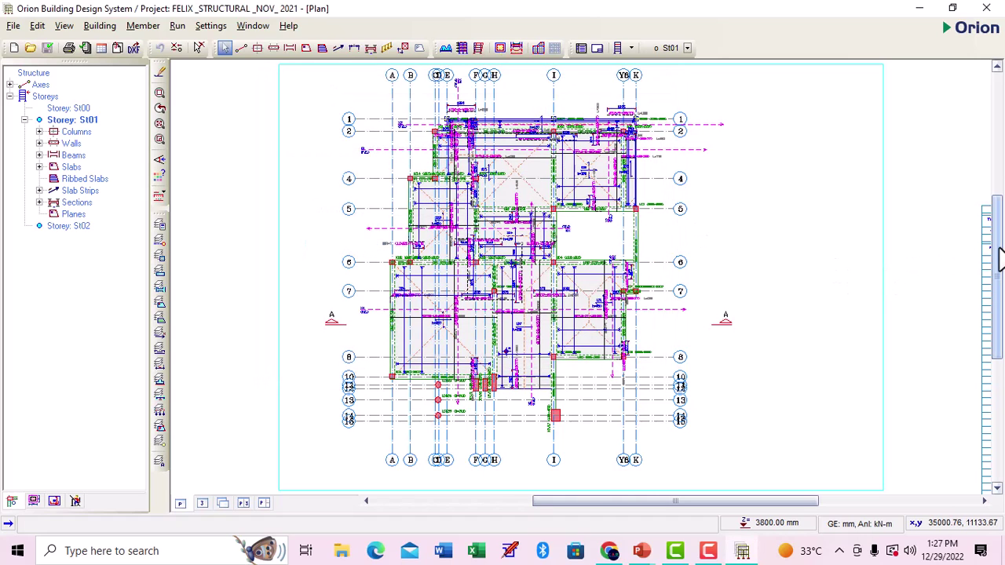
- Move down to Section A–A and zoom in to inspect its slab reinforcement bars
scroll(1000, 271, "down", 3)
left_click_drag(1000, 303, 995, 413)
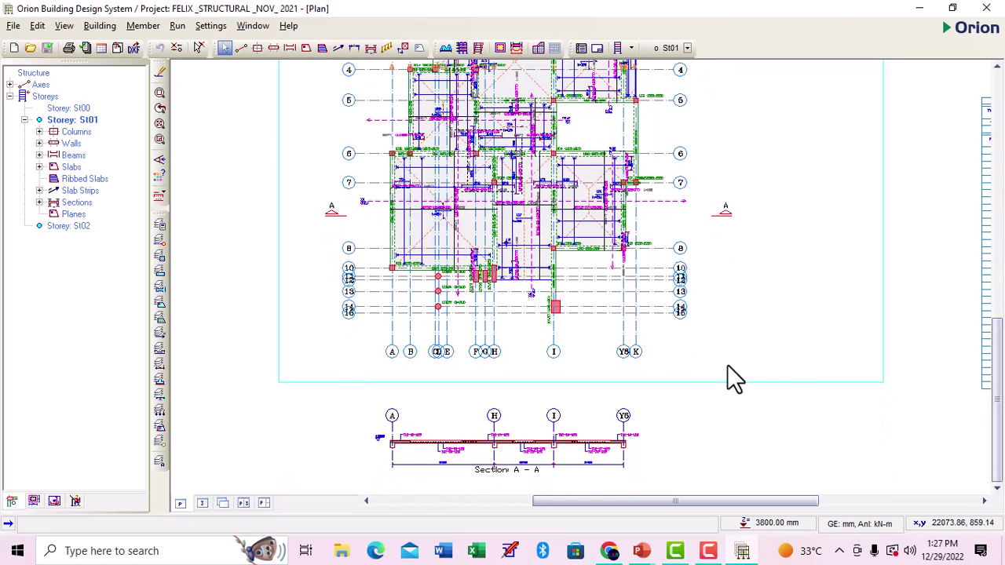
scroll(511, 490, "up", 2)
scroll(506, 491, "up", 4)
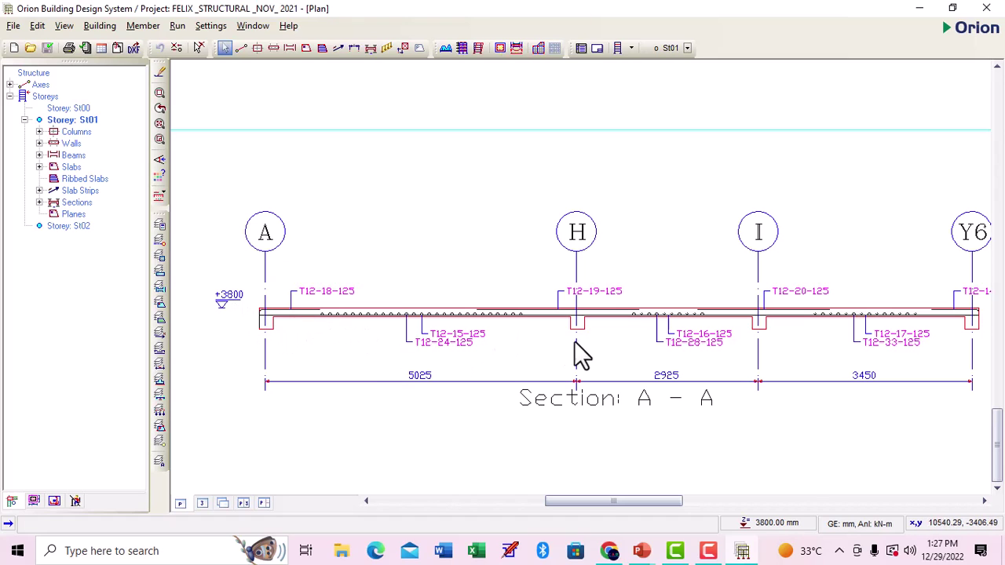
scroll(418, 346, "up", 5)
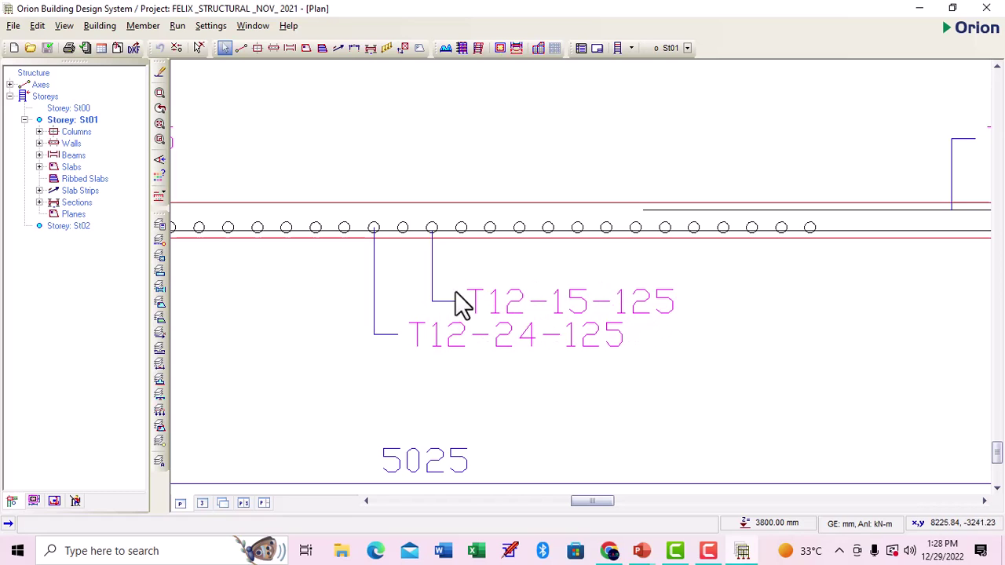
- Zoom back out to bring the St01 plan and Section A–A into view
scroll(343, 266, "down", 5)
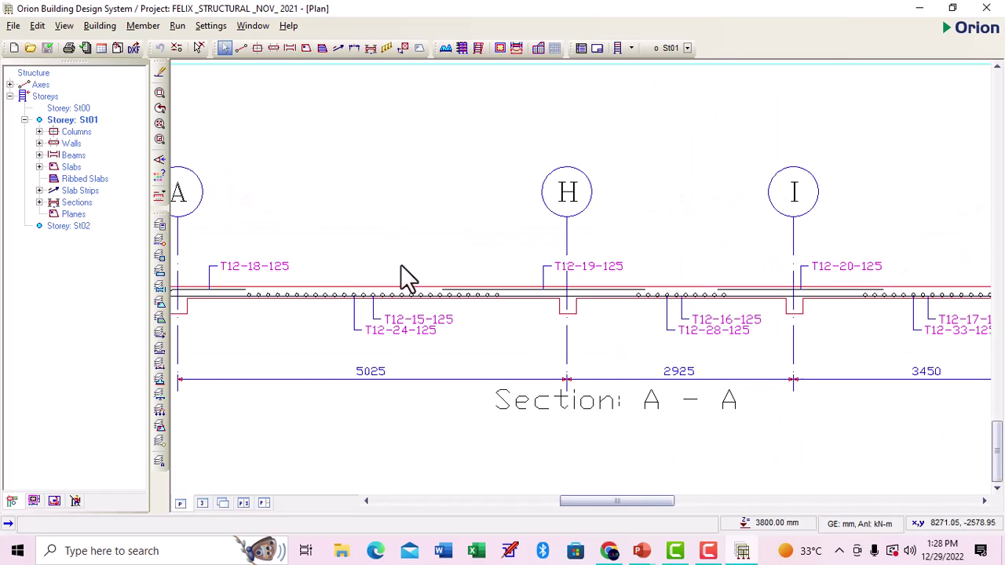
middle_click_drag(515, 242, 545, 224)
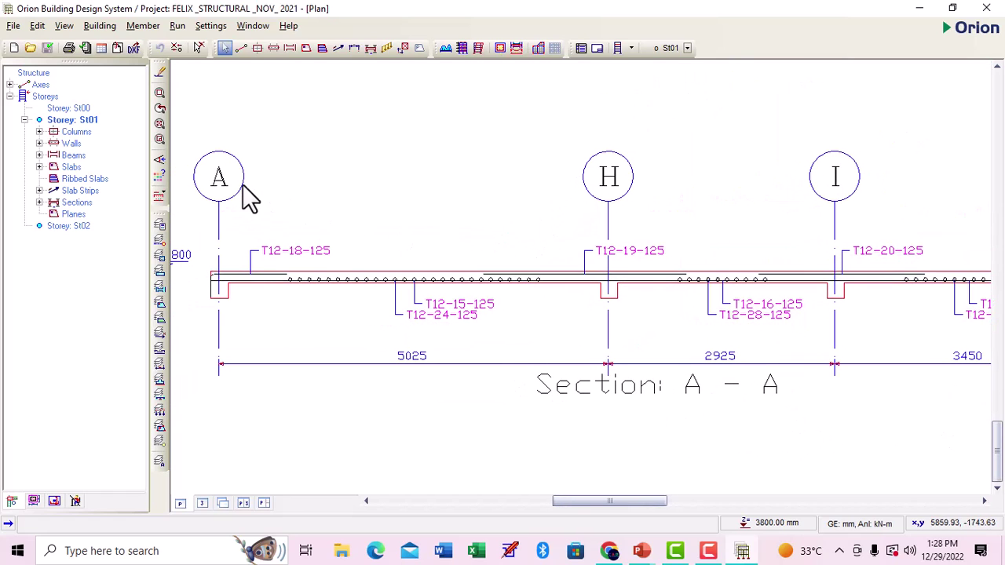
scroll(243, 185, "down", 1)
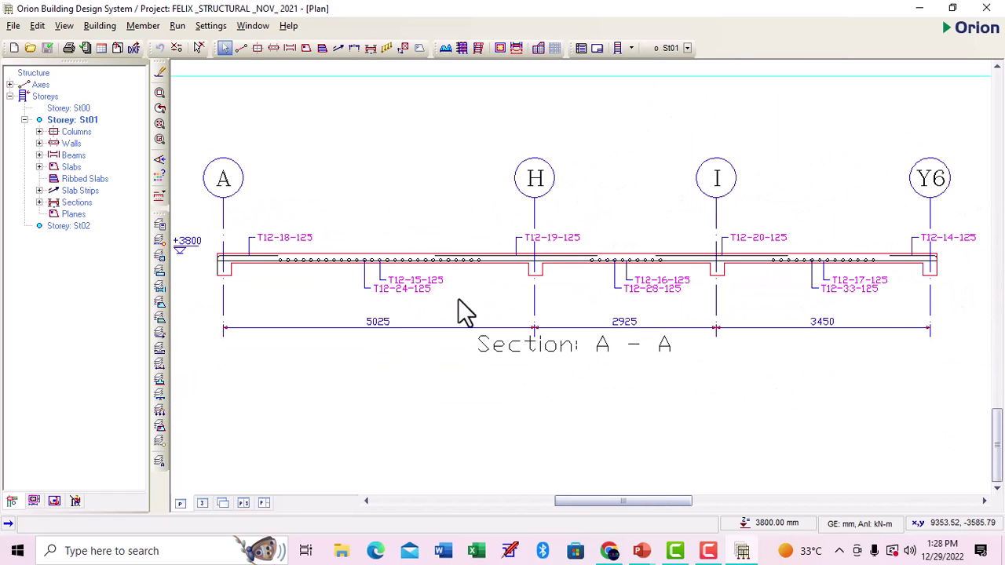
scroll(407, 328, "down", 1)
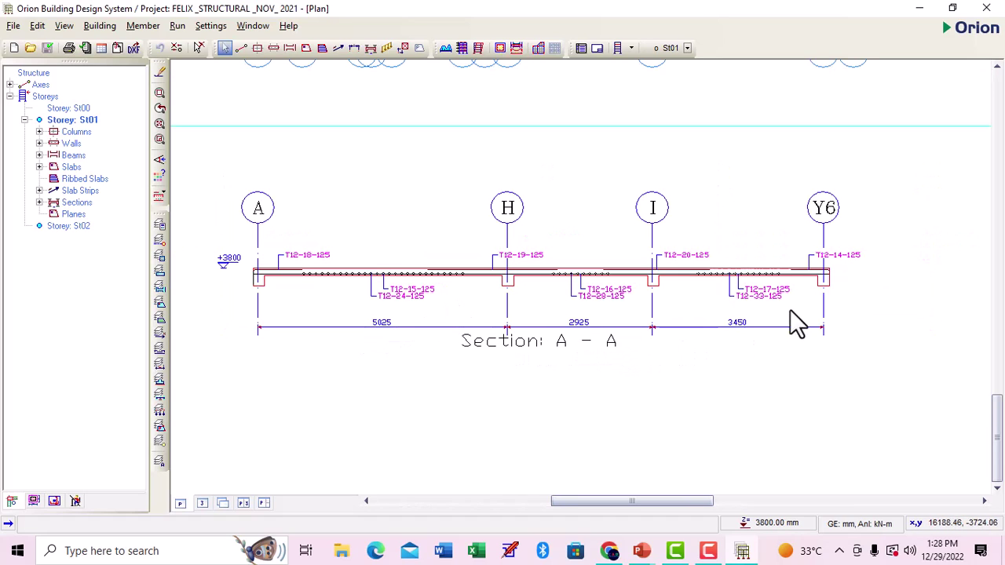
scroll(597, 310, "down", 1)
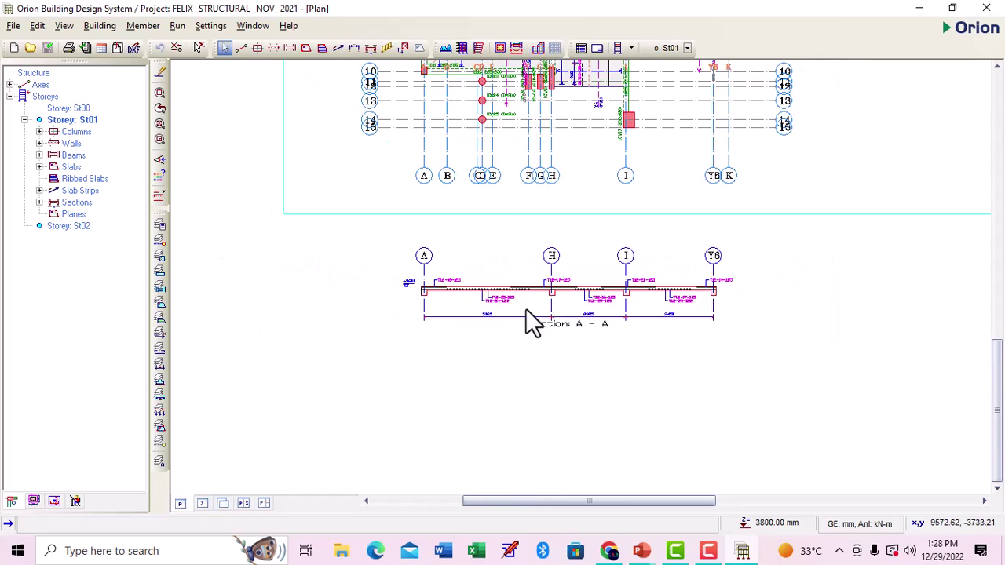
scroll(529, 318, "down", 2)
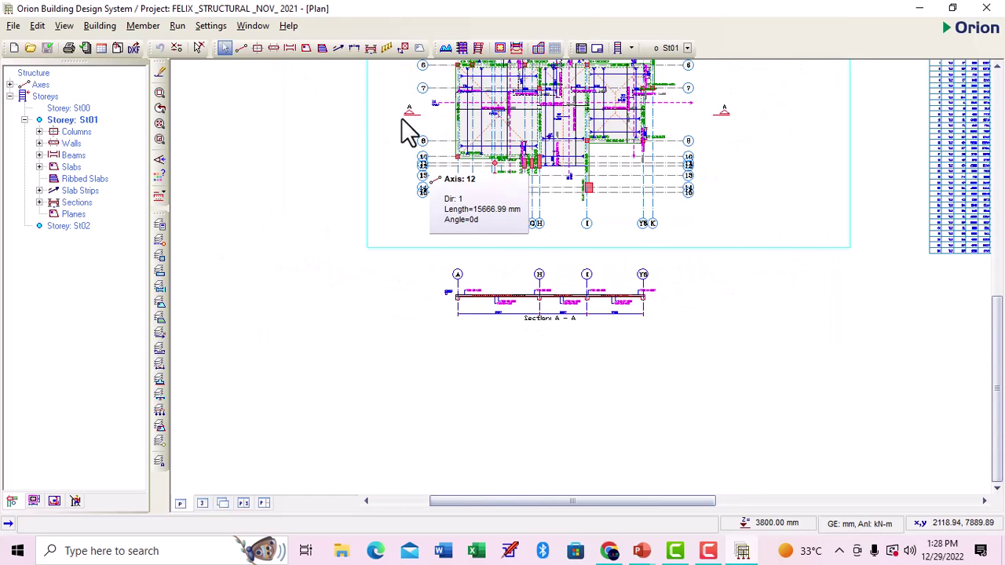
scroll(408, 114, "up", 2)
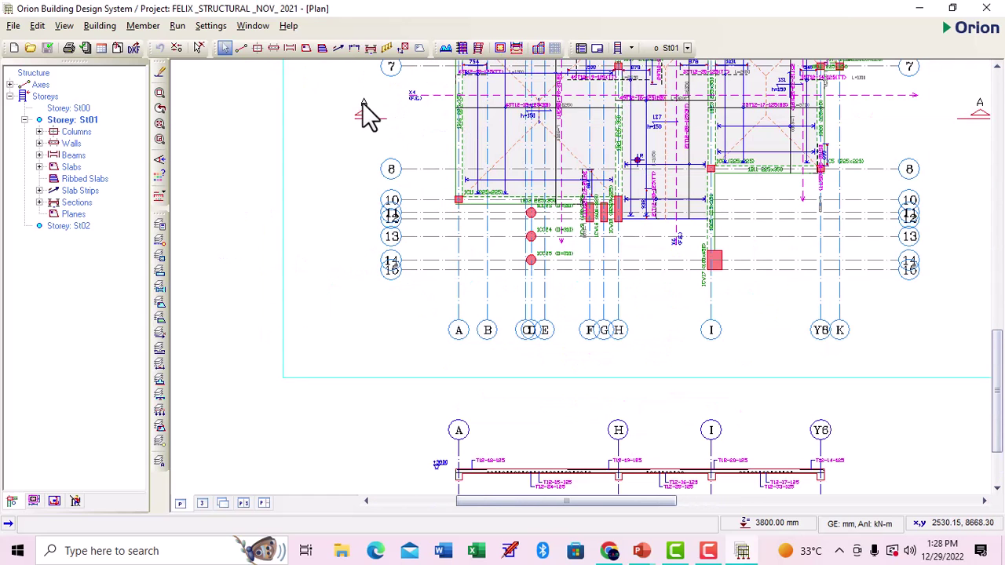
scroll(366, 120, "down", 1)
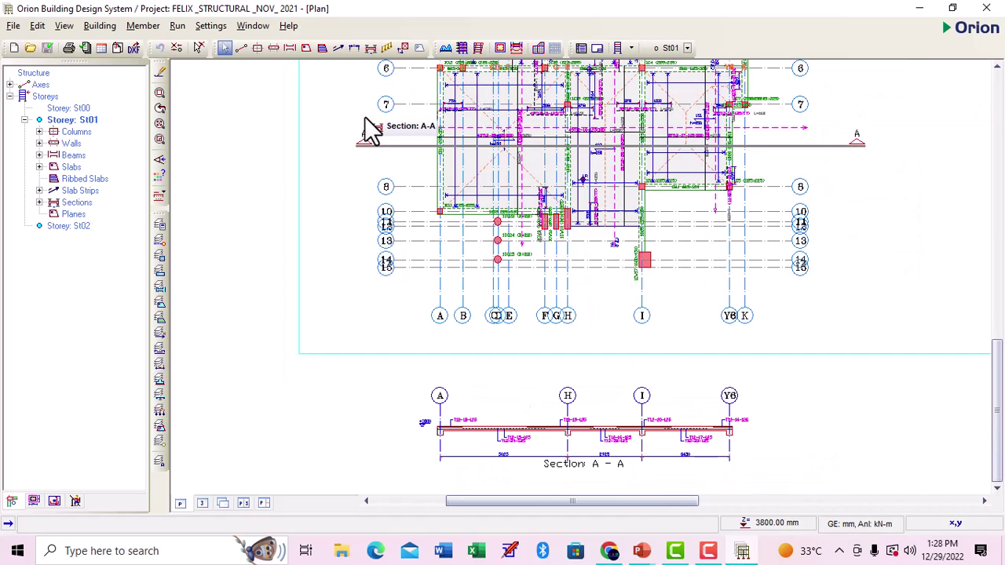
- Select section line A–A on the St01 plan and recentre the plan and section
left_click(383, 147)
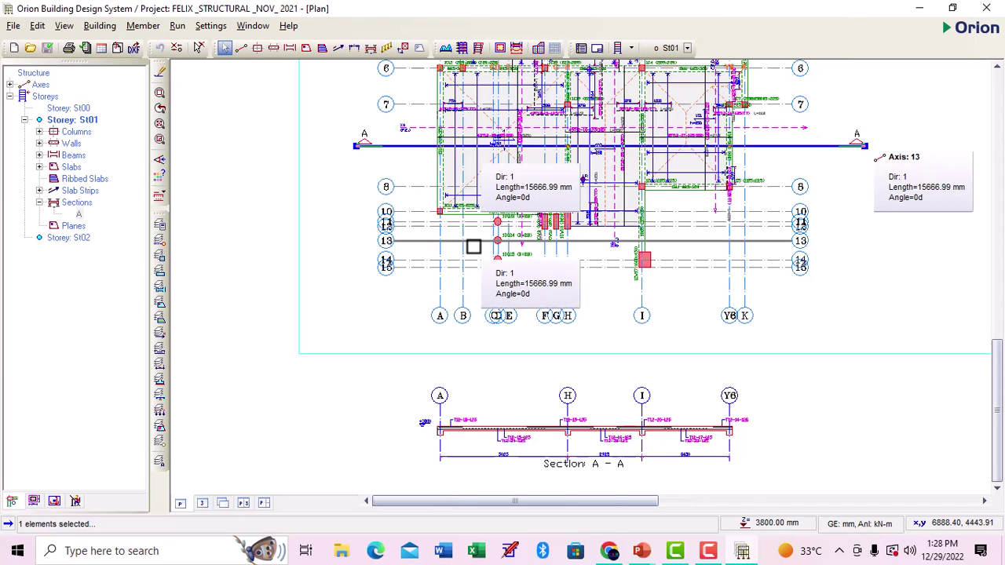
scroll(473, 247, "down", 1)
scroll(474, 247, "down", 3)
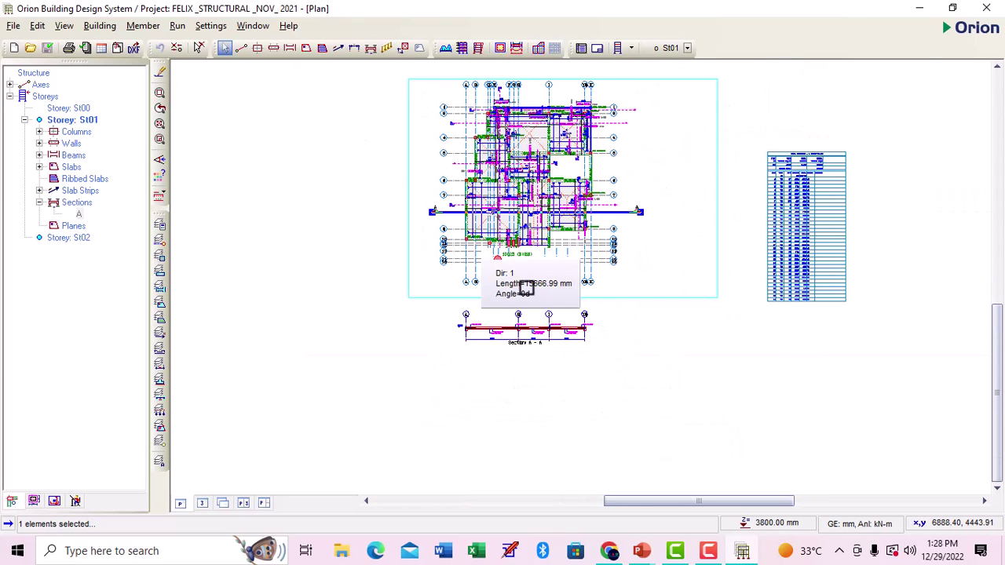
scroll(517, 170, "down", 1)
scroll(504, 143, "up", 2)
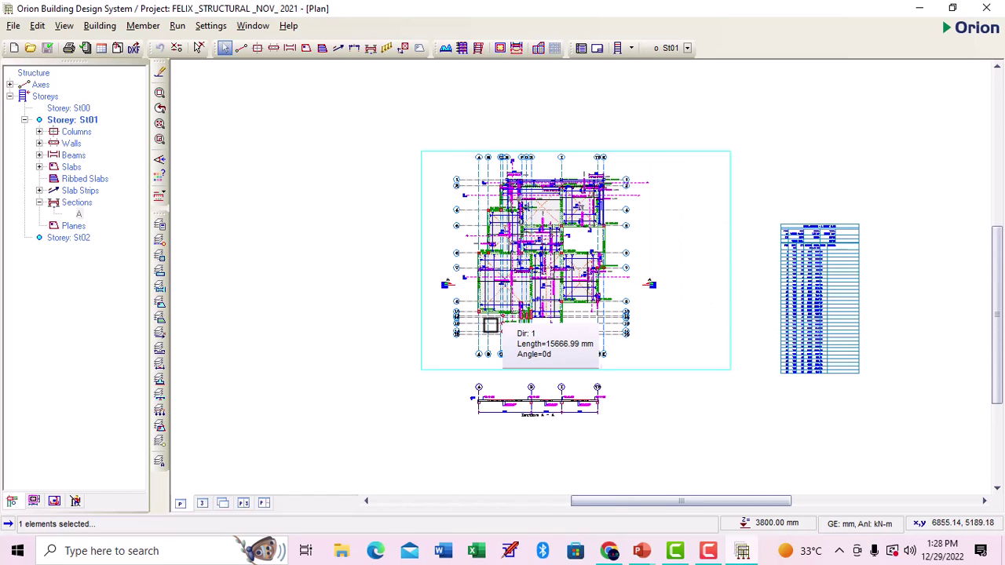
scroll(489, 325, "up", 1)
scroll(492, 325, "up", 1)
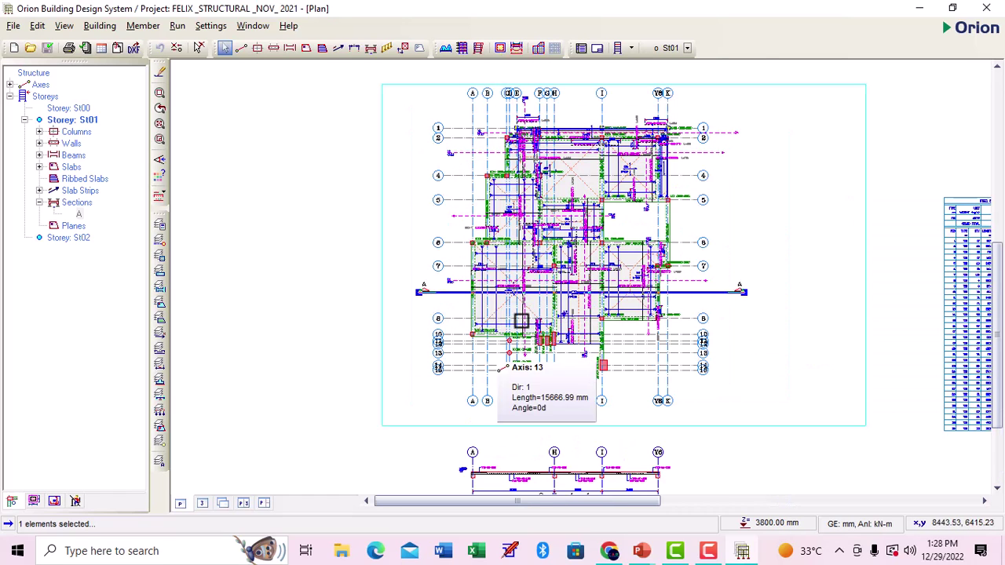
middle_click_drag(534, 310, 569, 289)
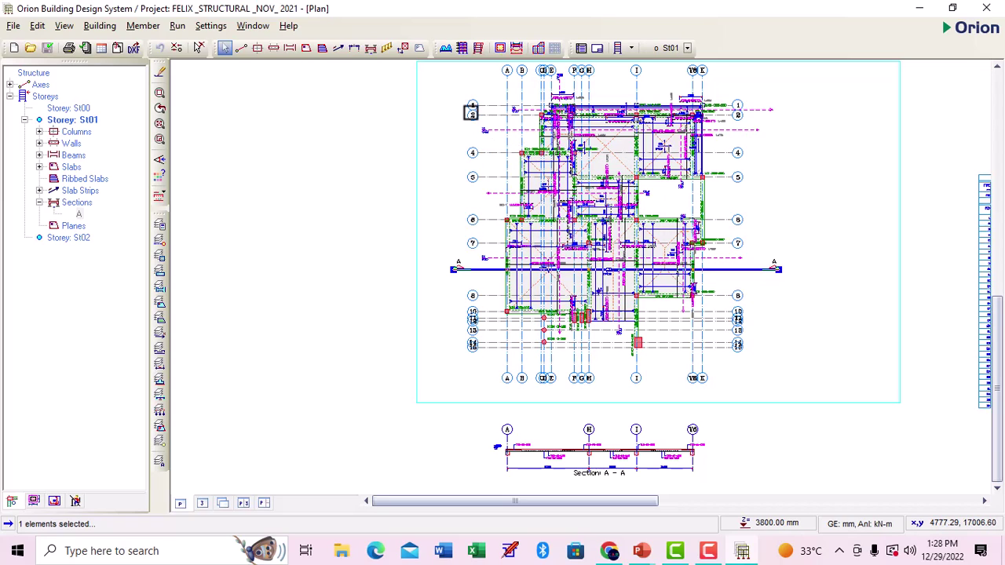
left_click(369, 48)
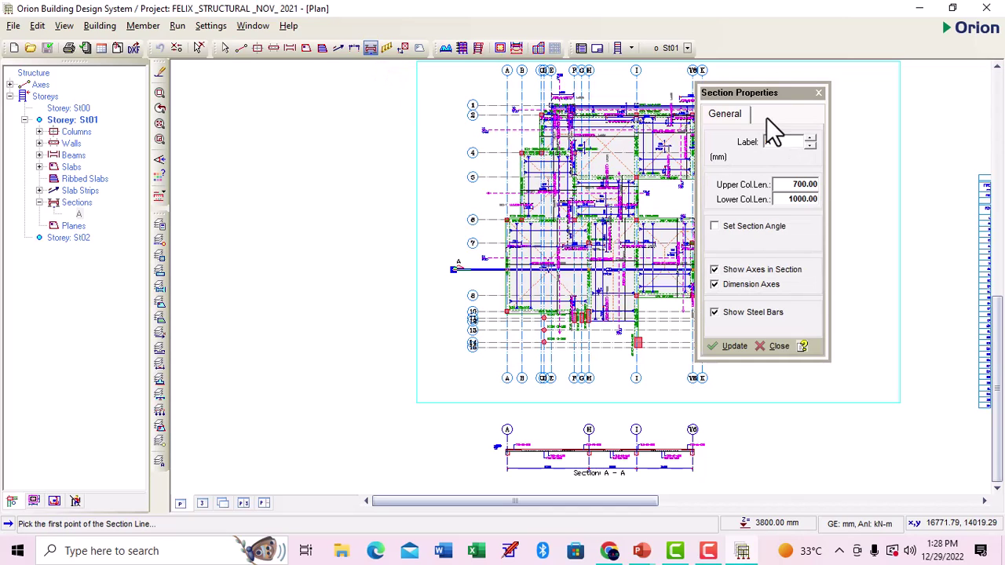
left_click_drag(764, 96, 806, 89)
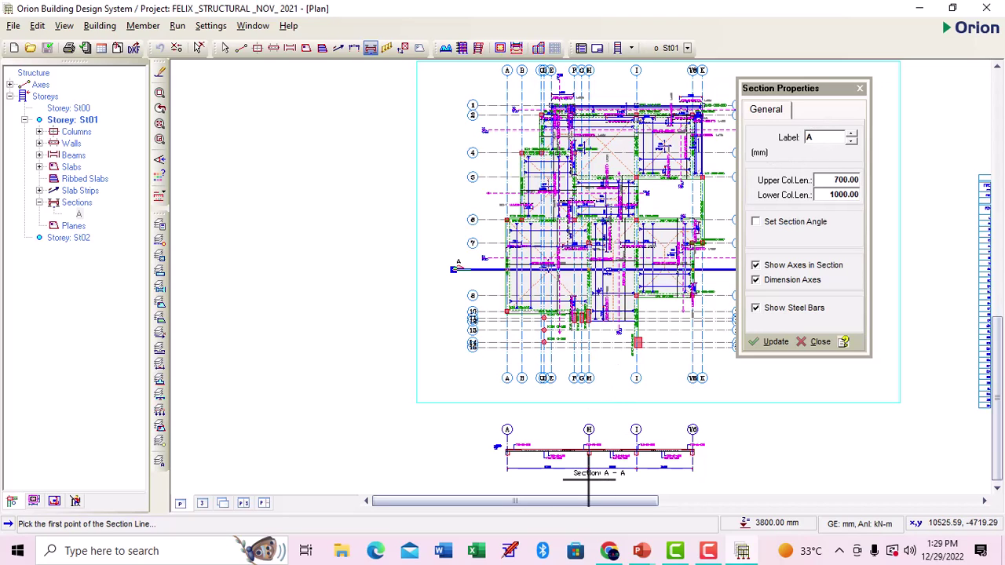
scroll(589, 474, "up", 5)
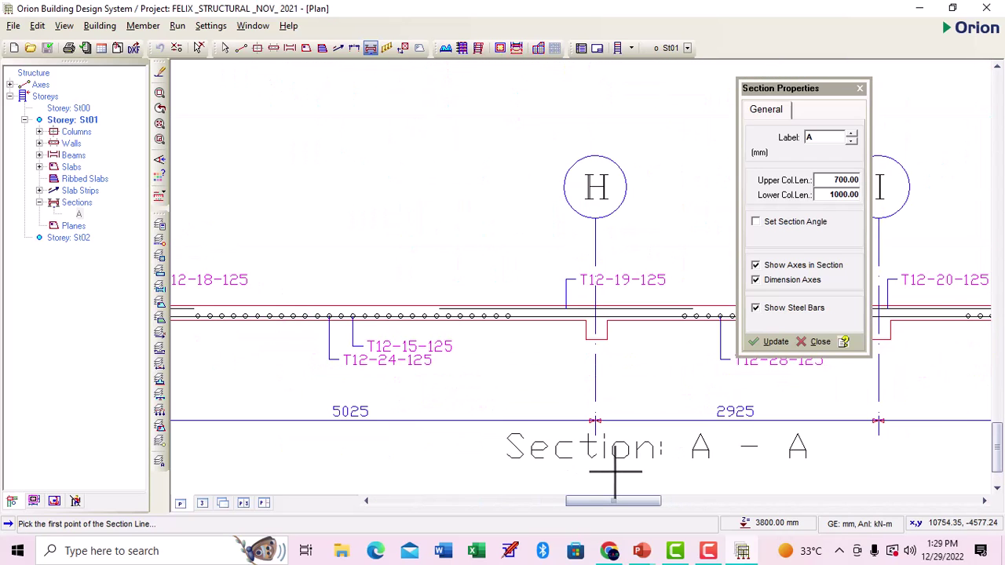
scroll(628, 471, "up", 1)
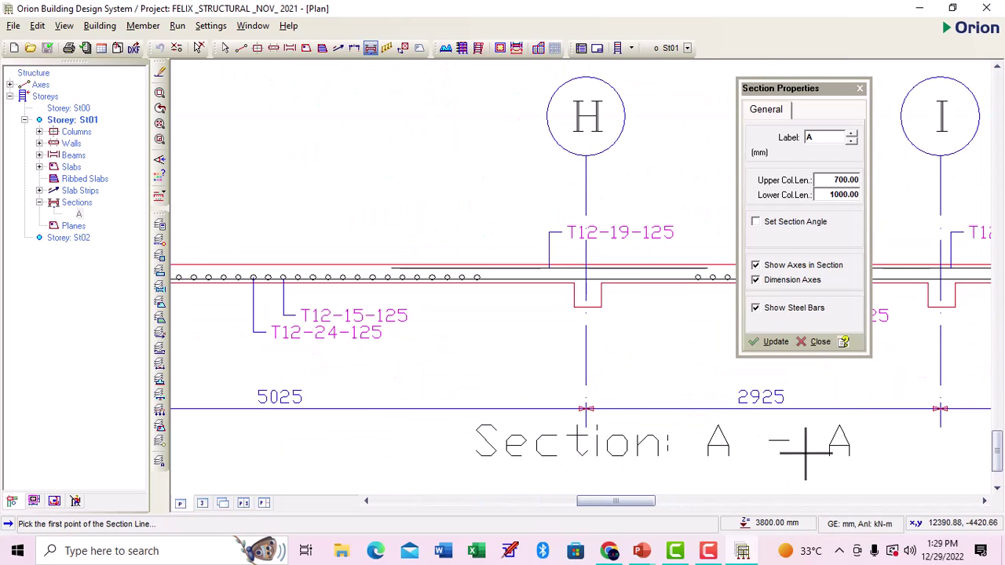
scroll(511, 427, "down", 6)
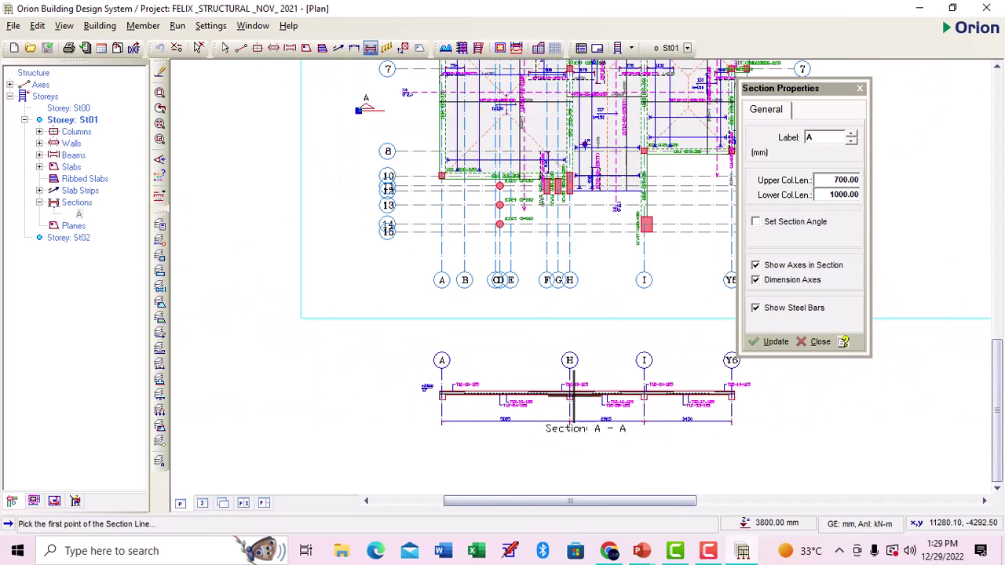
scroll(572, 395, "down", 3)
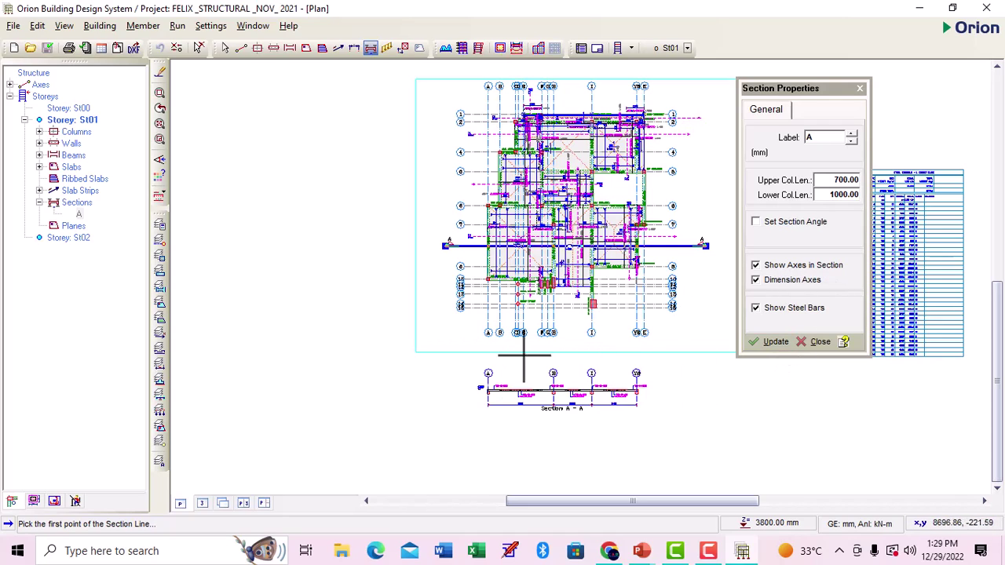
scroll(523, 354, "up", 2)
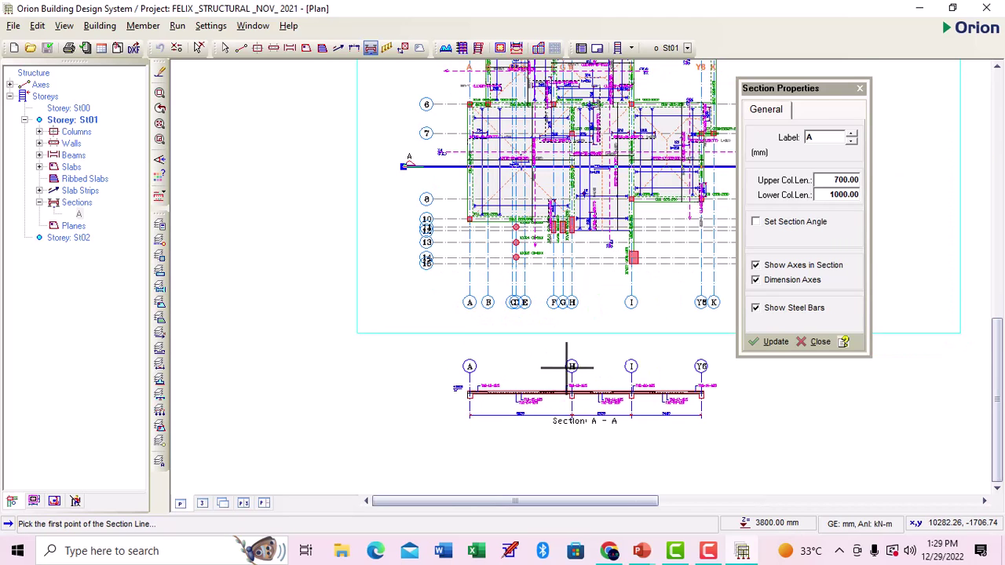
scroll(469, 300, "down", 1)
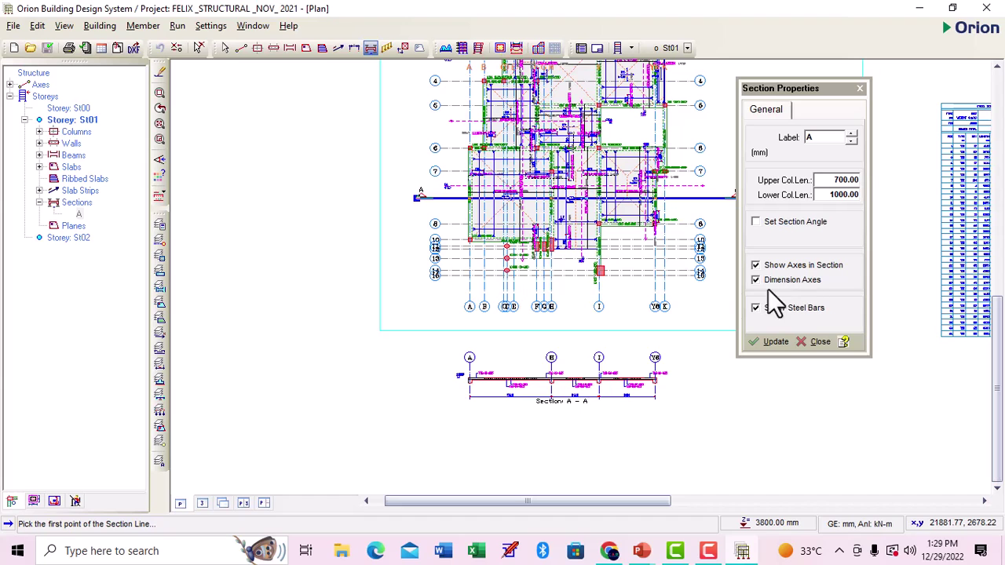
scroll(502, 400, "up", 2)
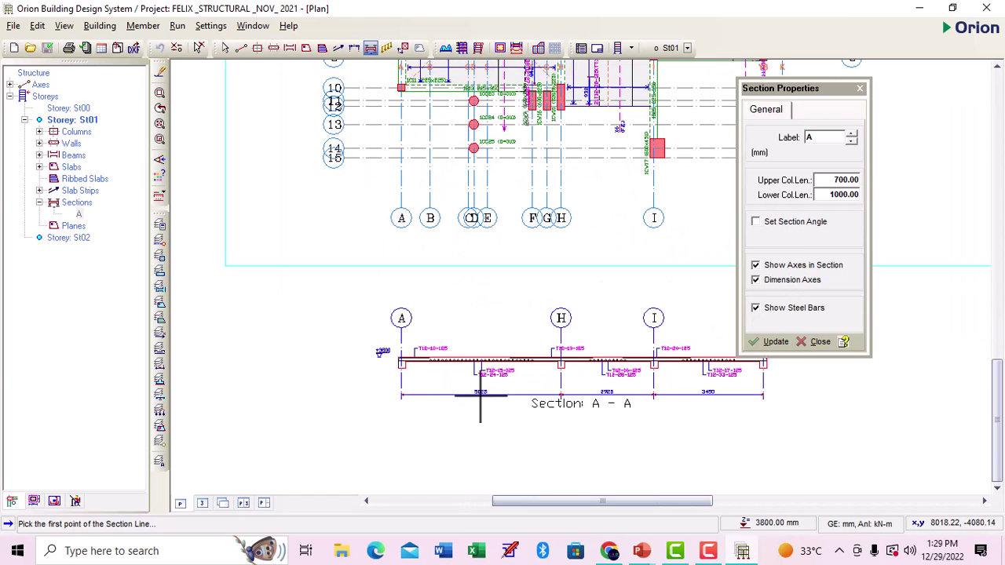
scroll(479, 397, "up", 5)
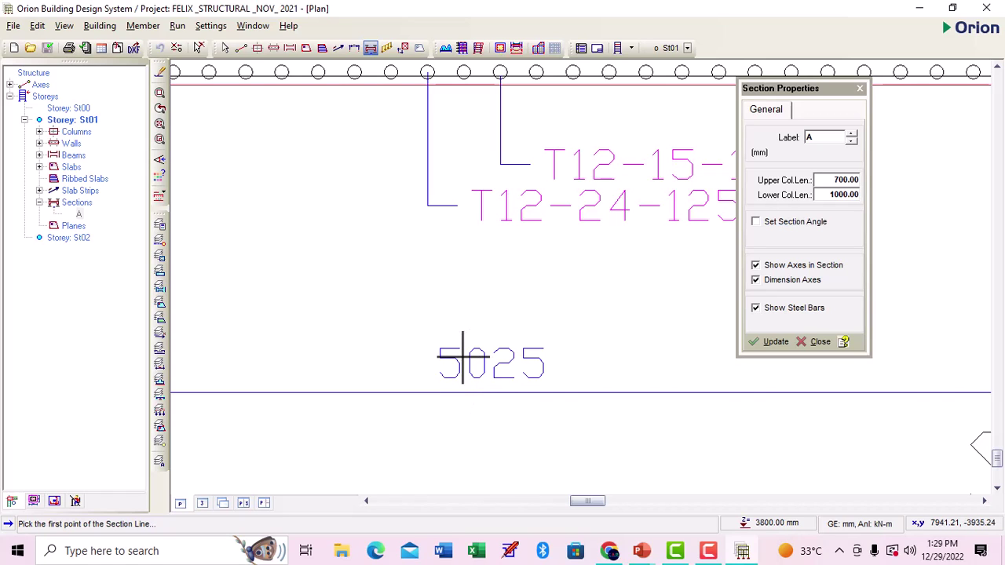
scroll(463, 358, "down", 2)
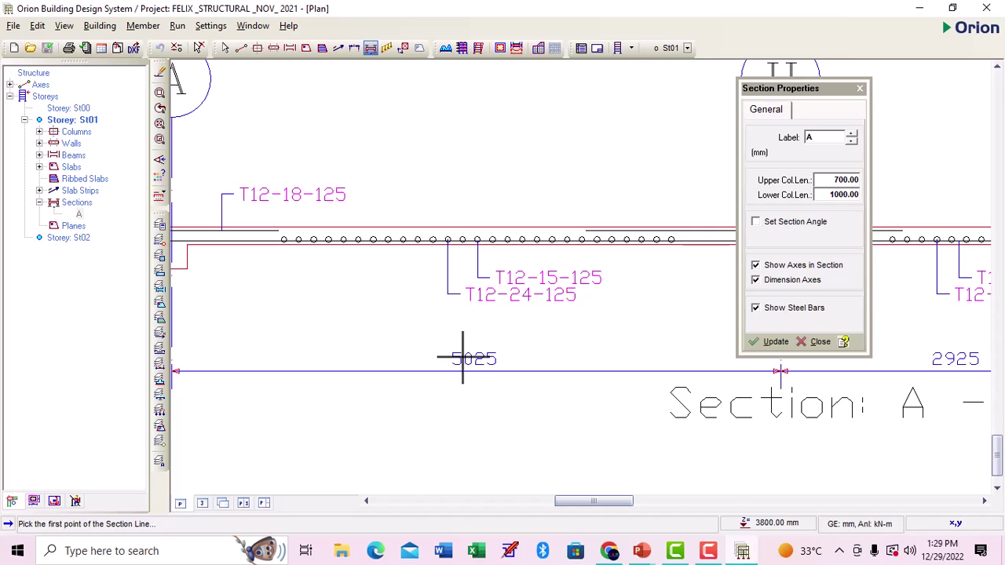
scroll(454, 357, "down", 2)
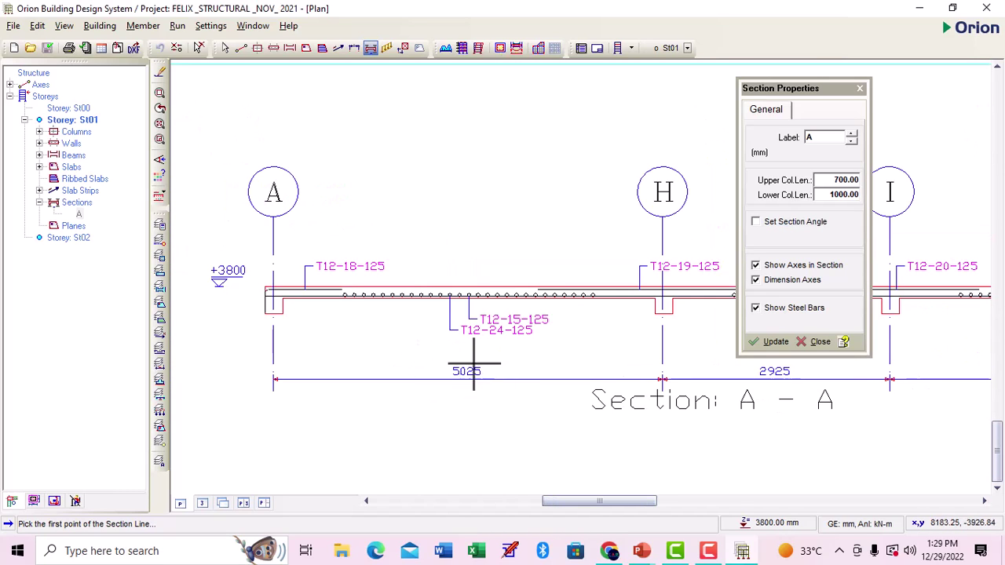
scroll(391, 341, "down", 1)
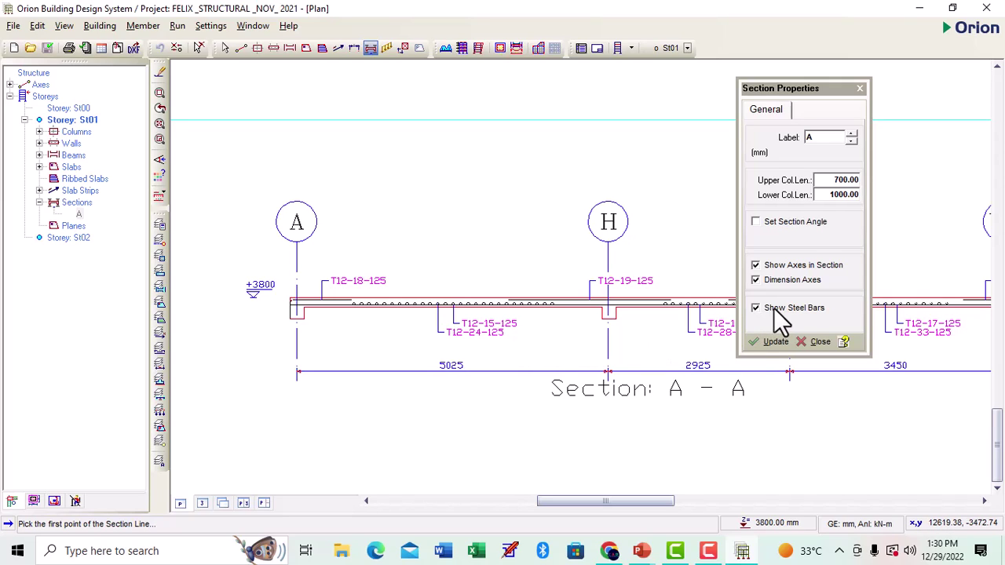
scroll(462, 302, "up", 4)
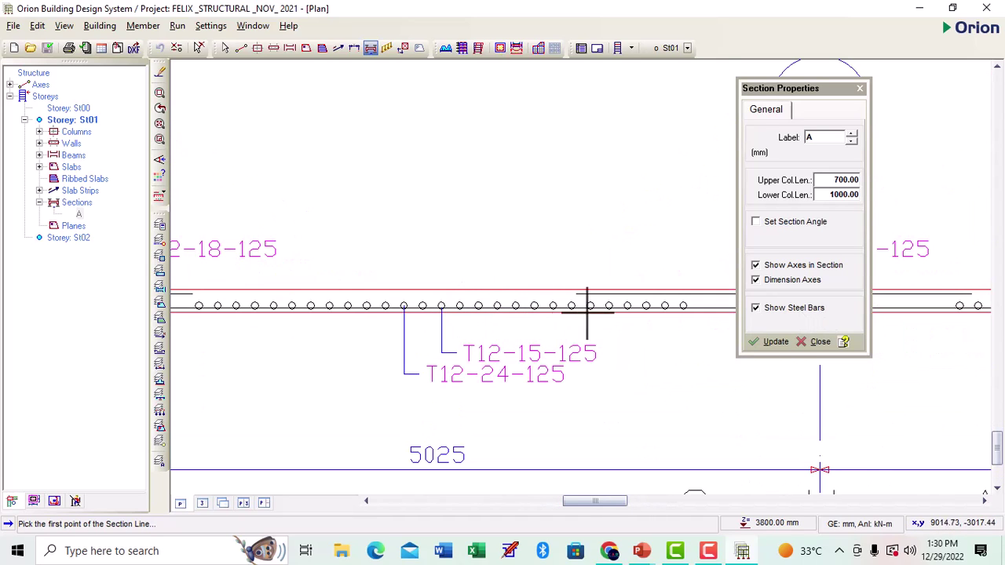
scroll(648, 306, "up", 3)
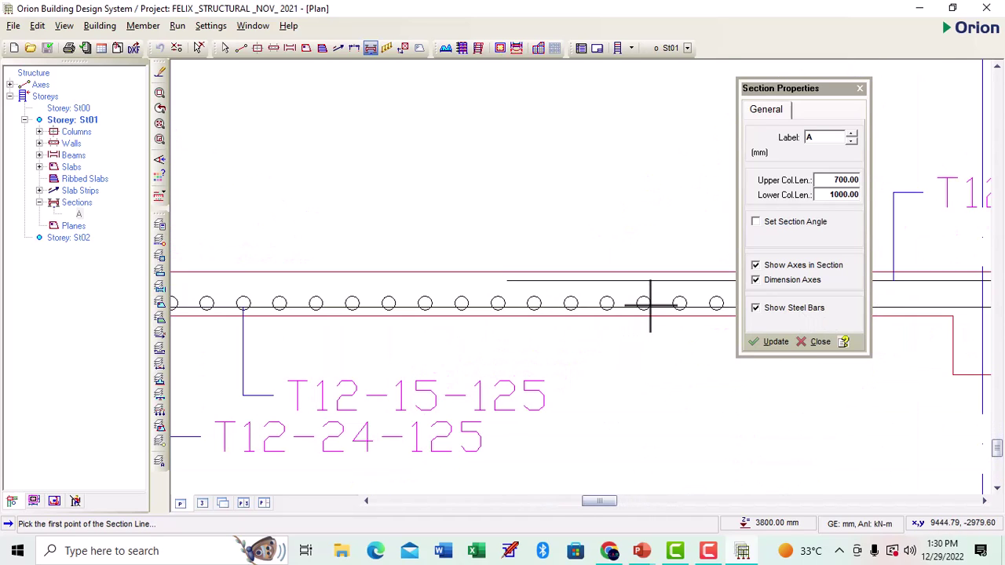
scroll(477, 286, "down", 5)
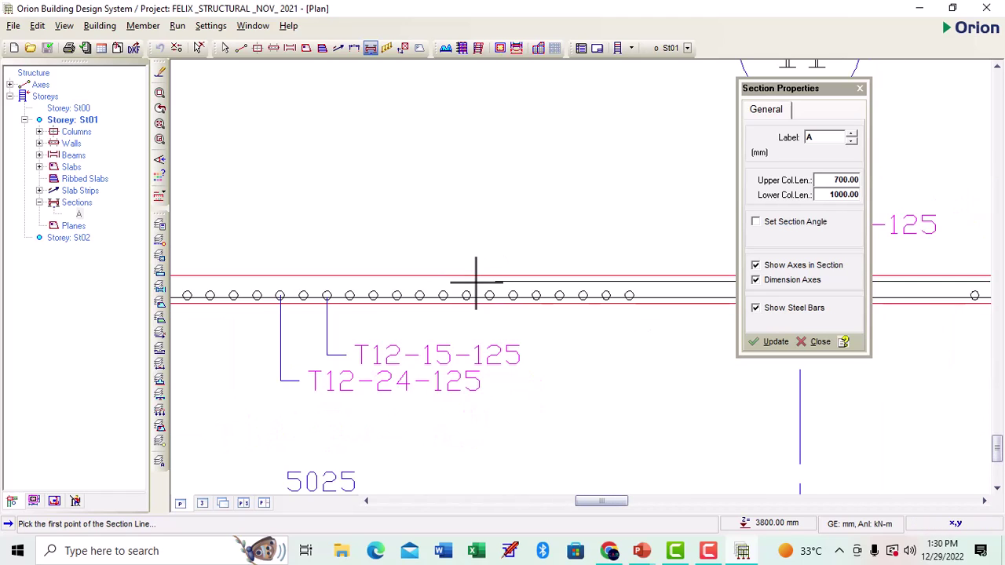
left_click(755, 308)
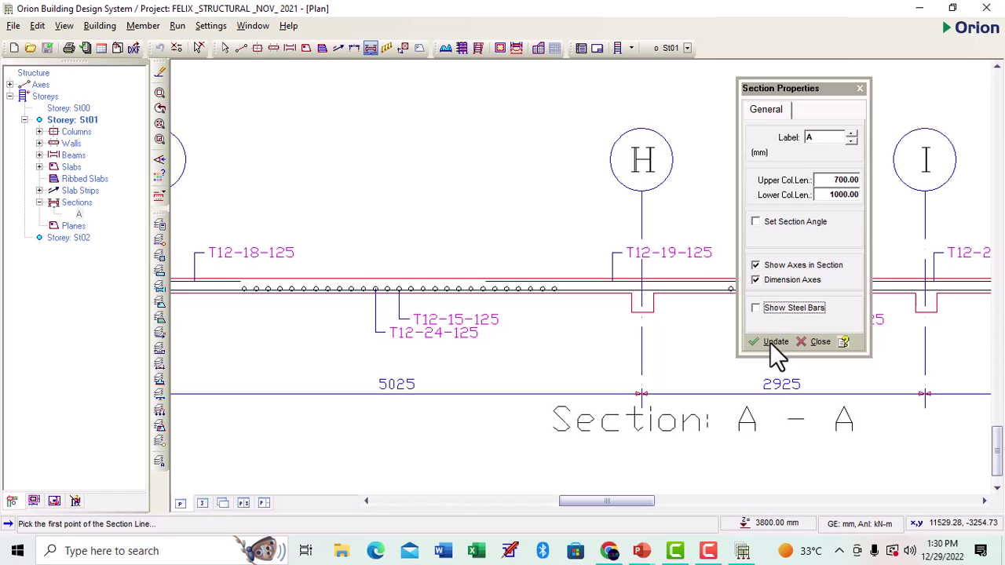
left_click(772, 343)
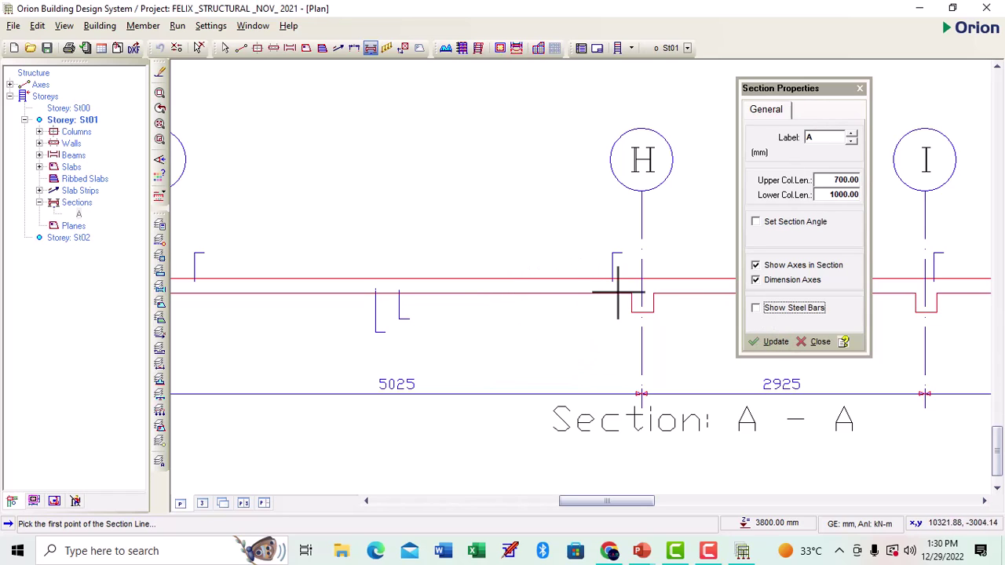
left_click(770, 342)
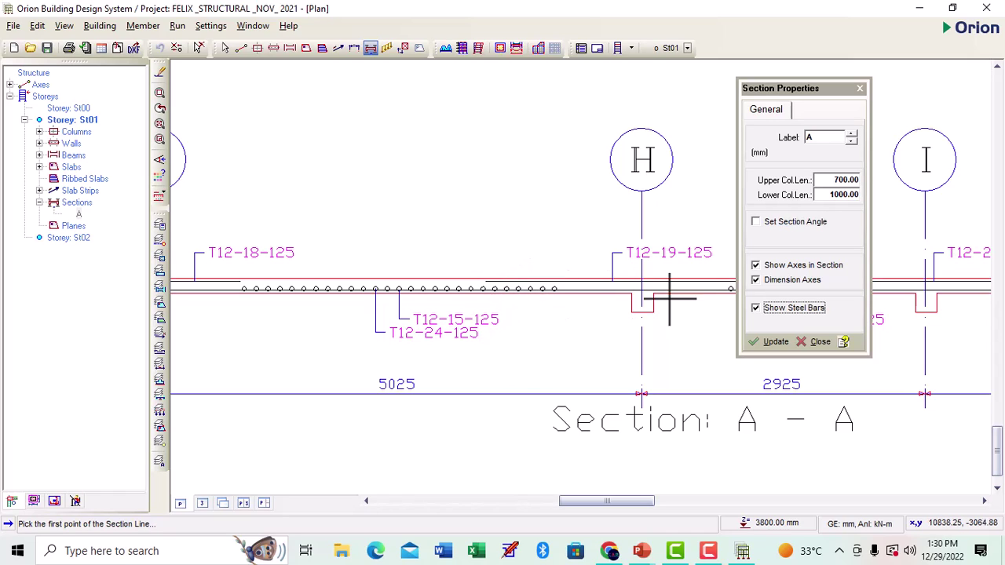
- Accept label B in Section Properties and create section B on the plan
left_click(584, 325)
scroll(583, 325, "down", 4)
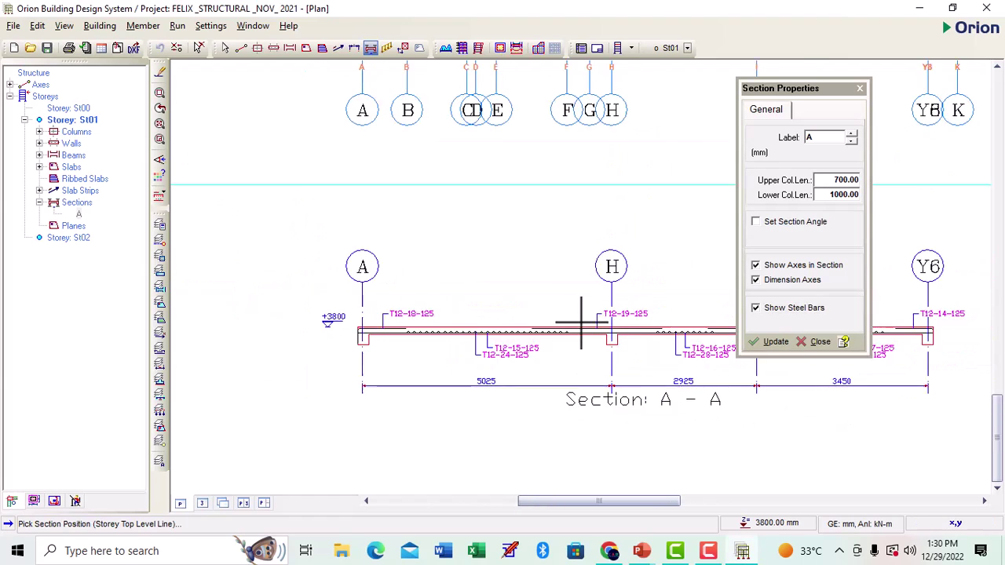
scroll(538, 300, "down", 4)
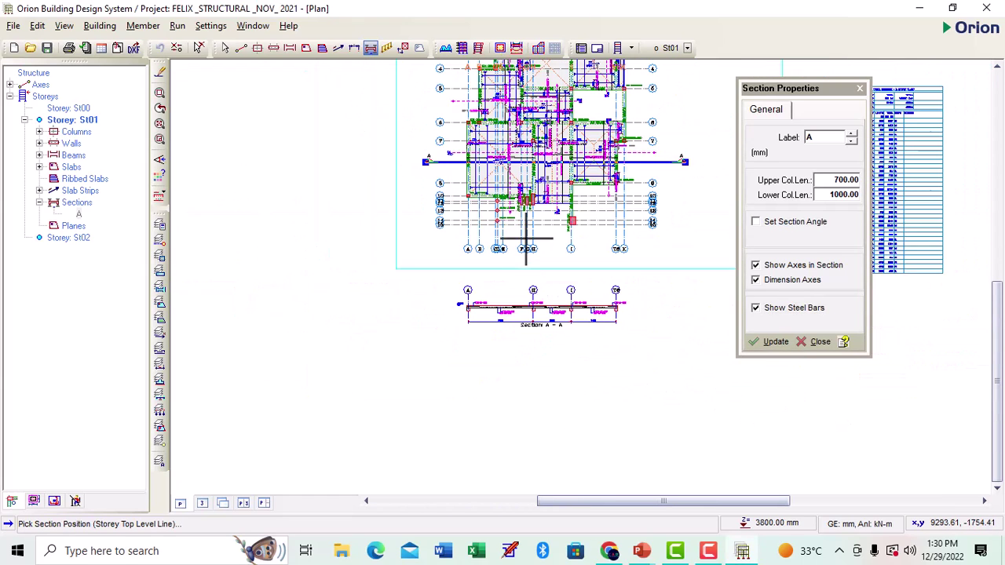
scroll(530, 298, "up", 2)
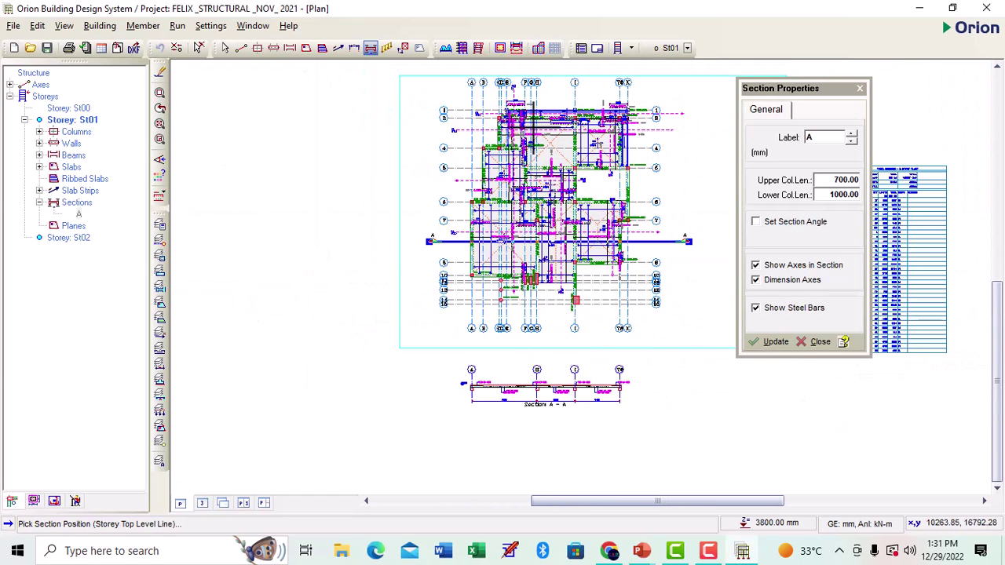
scroll(496, 180, "up", 3)
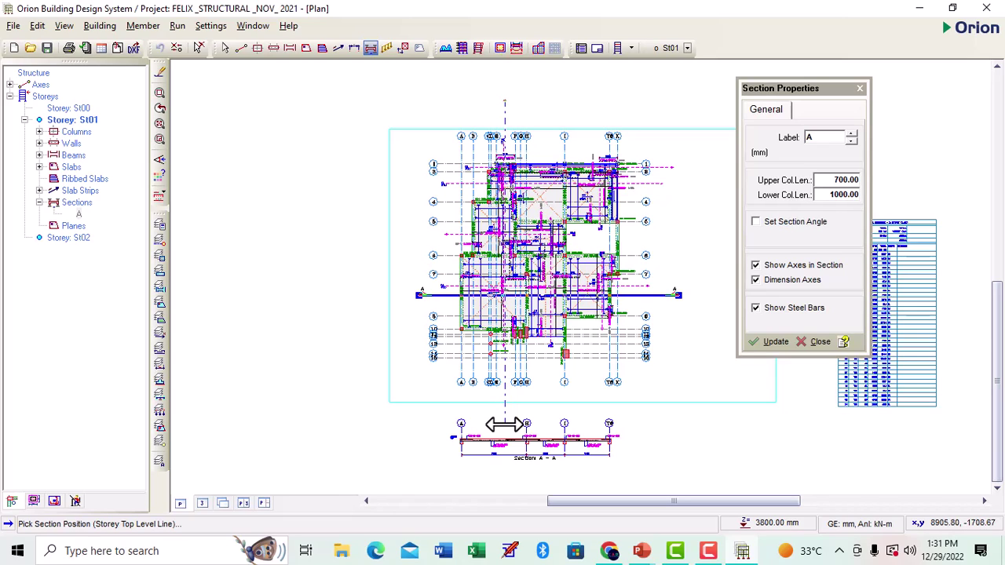
left_click(505, 425)
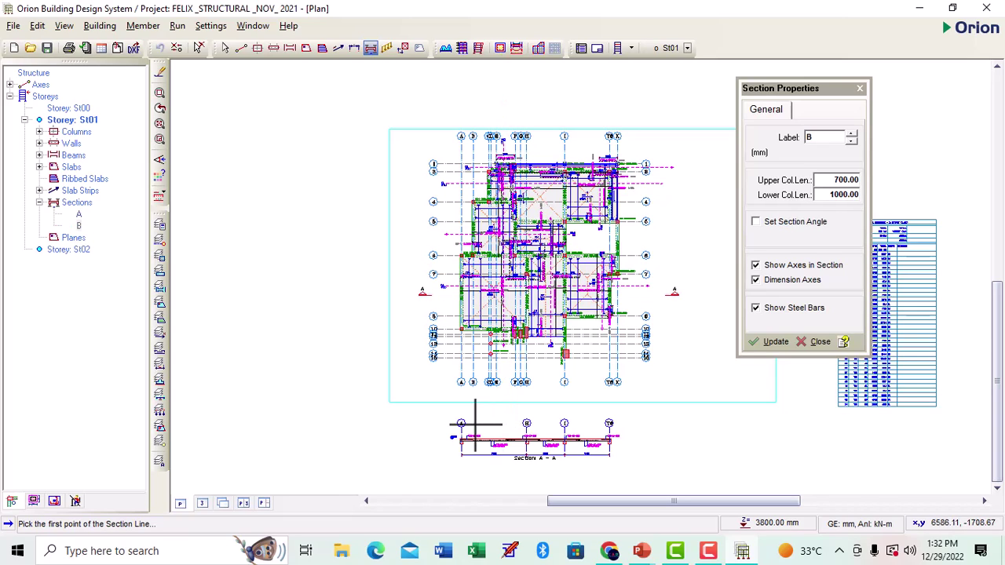
- Draw the vertical B–B cut line across the plan and place its drawing to the left
left_click(505, 97)
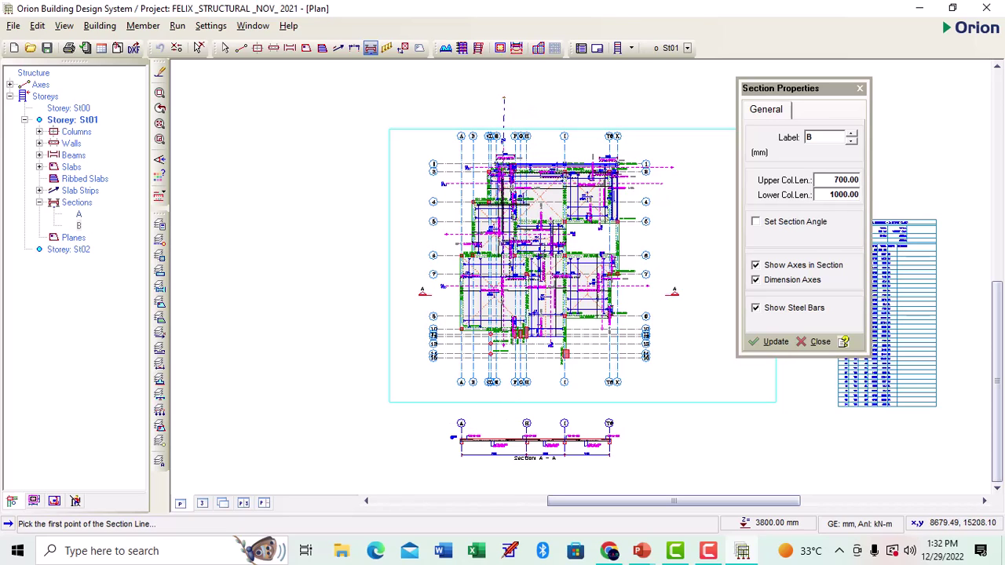
left_click(503, 406)
left_click(502, 394)
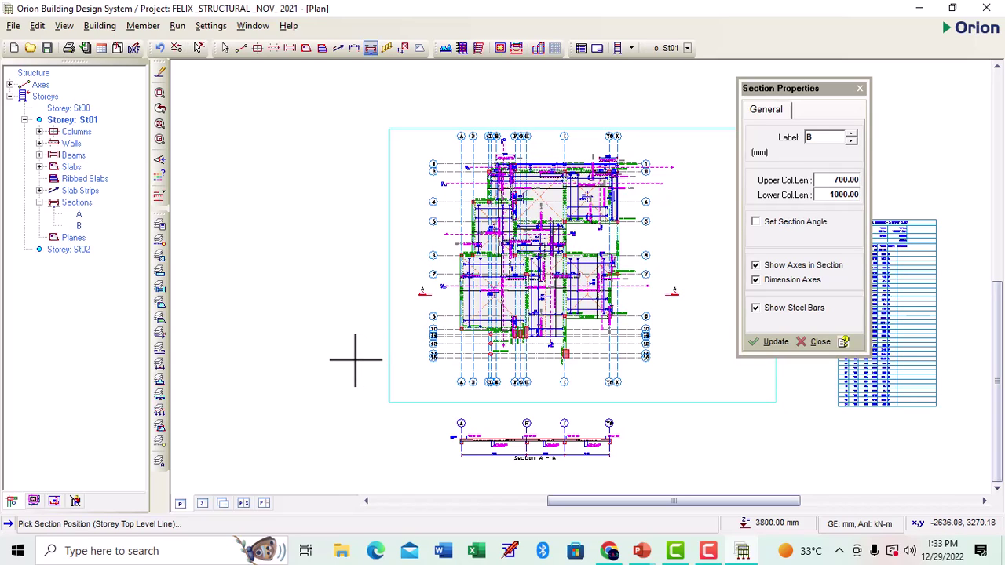
left_click(356, 359)
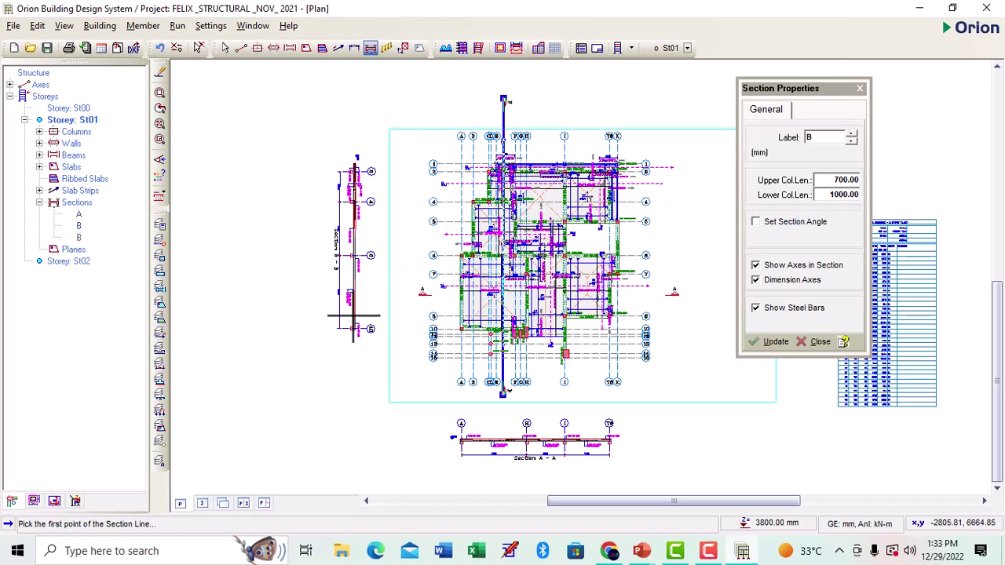
scroll(334, 271, "up", 1)
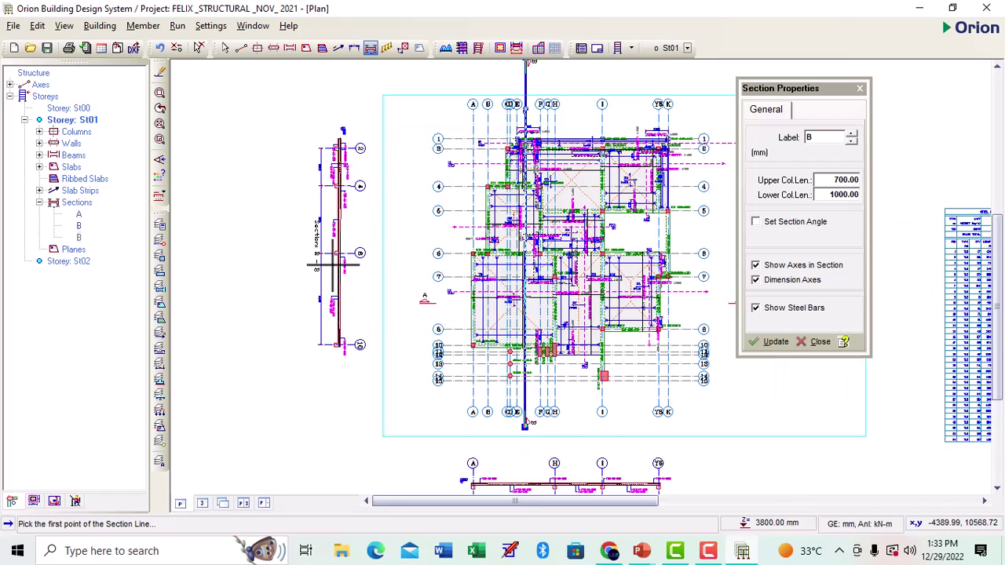
scroll(314, 263, "up", 1)
scroll(313, 259, "up", 3)
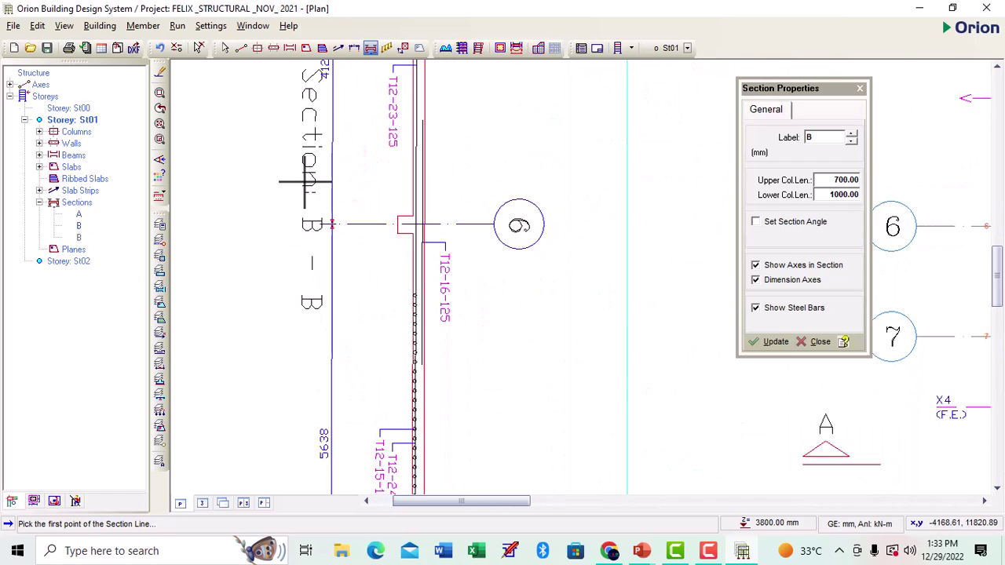
scroll(306, 182, "down", 1)
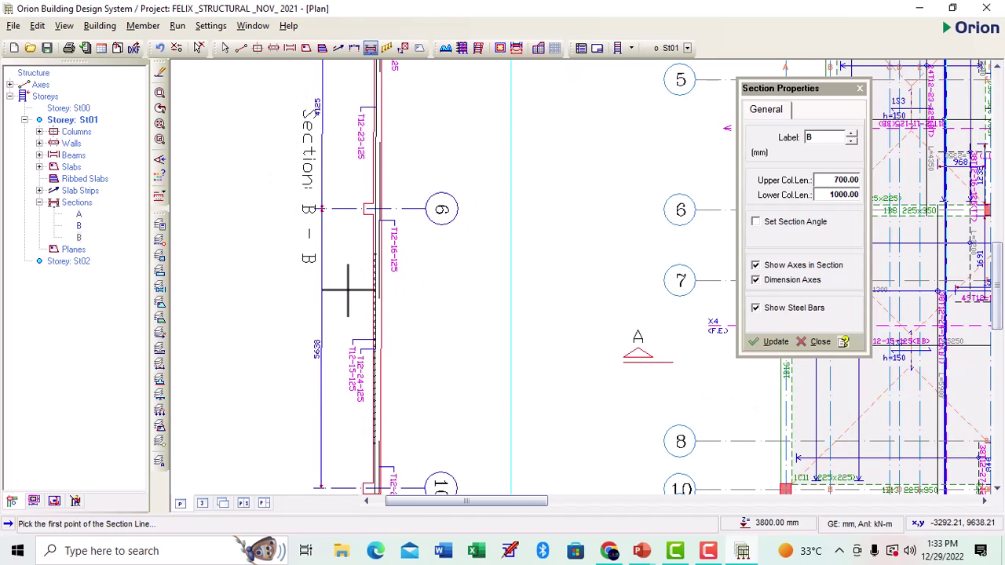
scroll(360, 375, "up", 3)
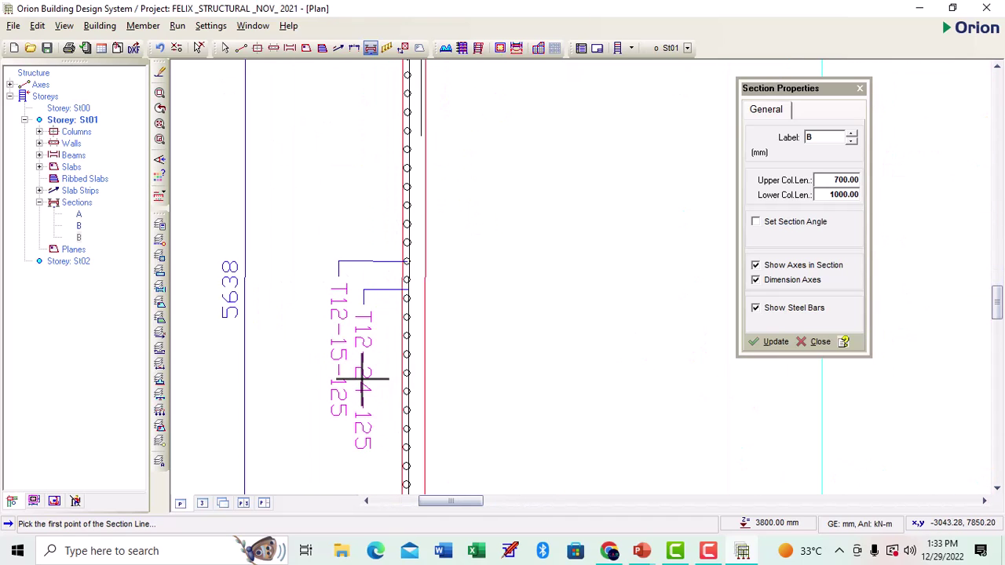
scroll(362, 379, "up", 1)
scroll(360, 365, "down", 5)
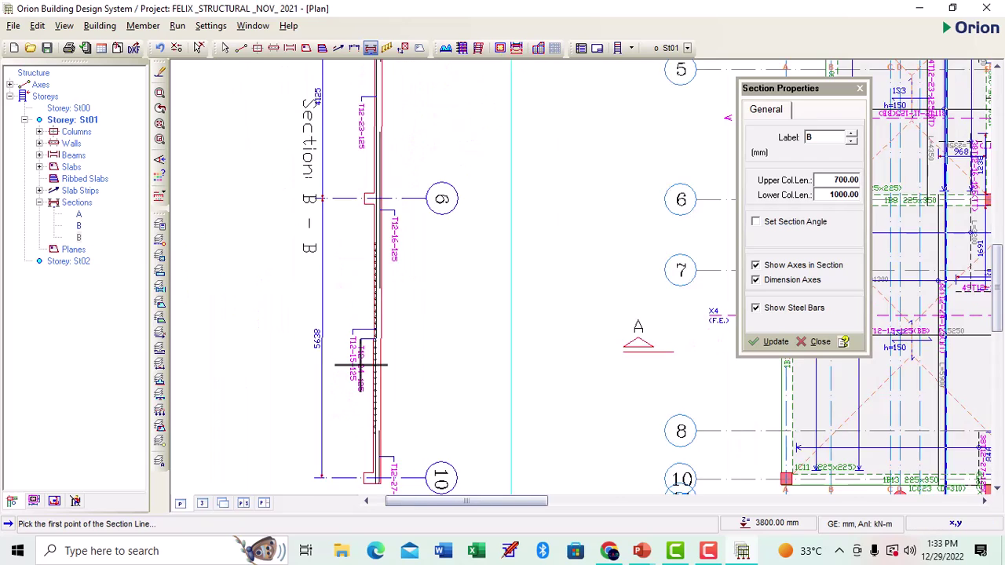
scroll(386, 252, "up", 4)
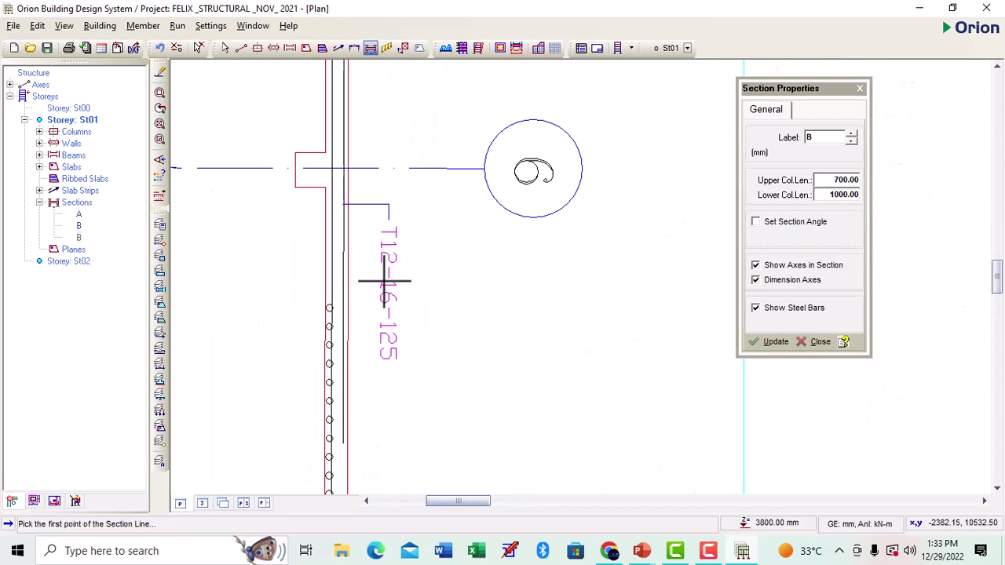
scroll(385, 312, "down", 6)
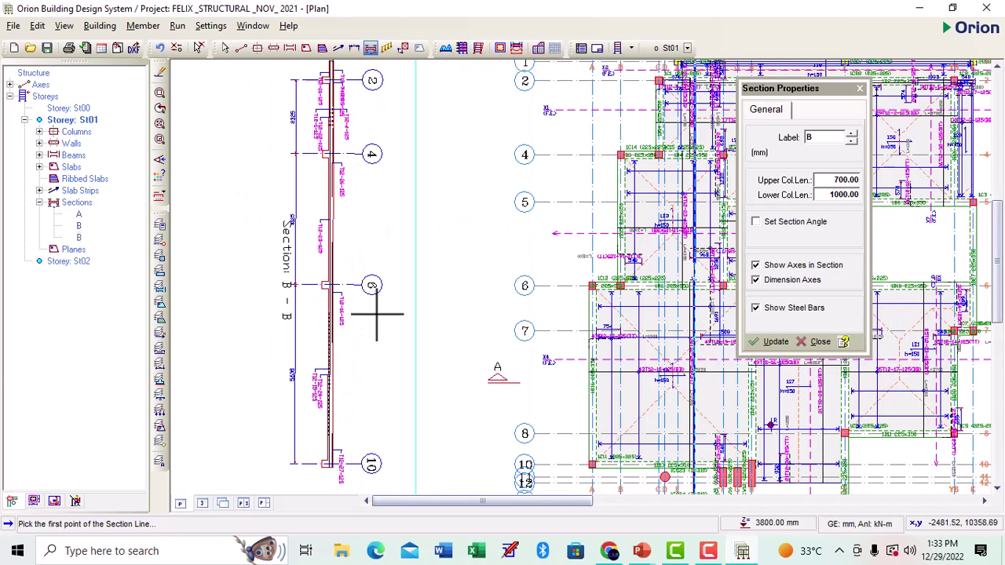
scroll(377, 314, "down", 3)
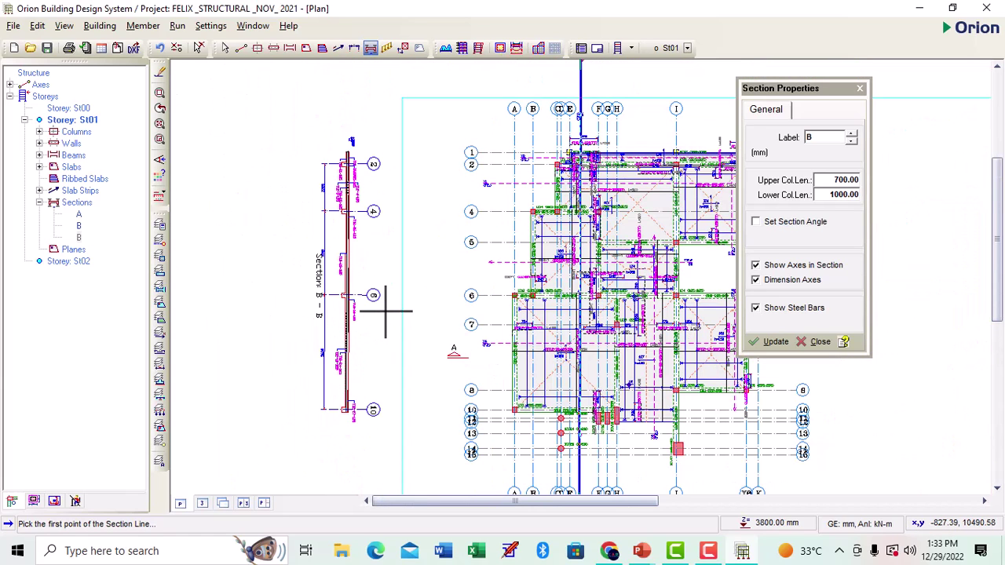
scroll(373, 165, "up", 2)
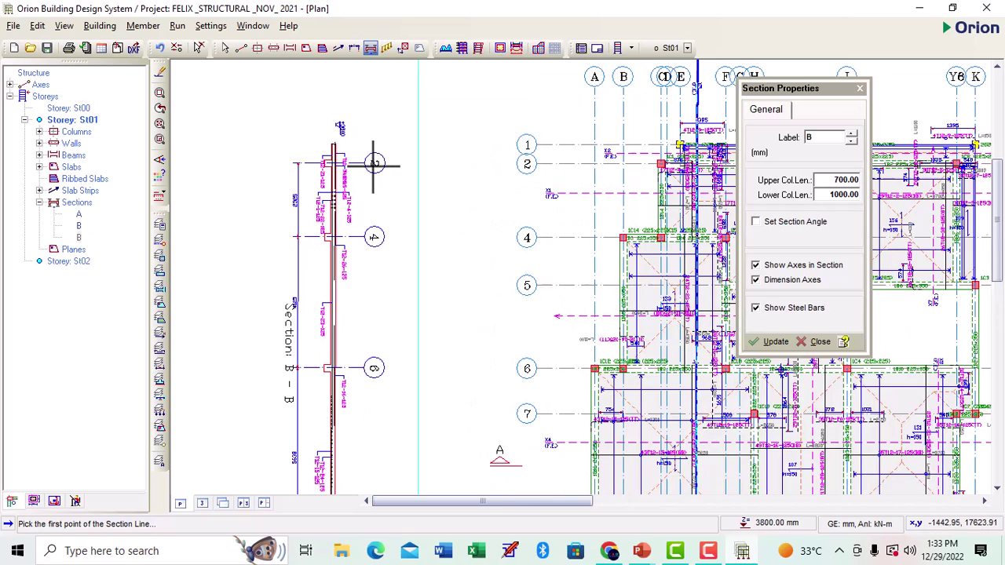
scroll(377, 153, "down", 3)
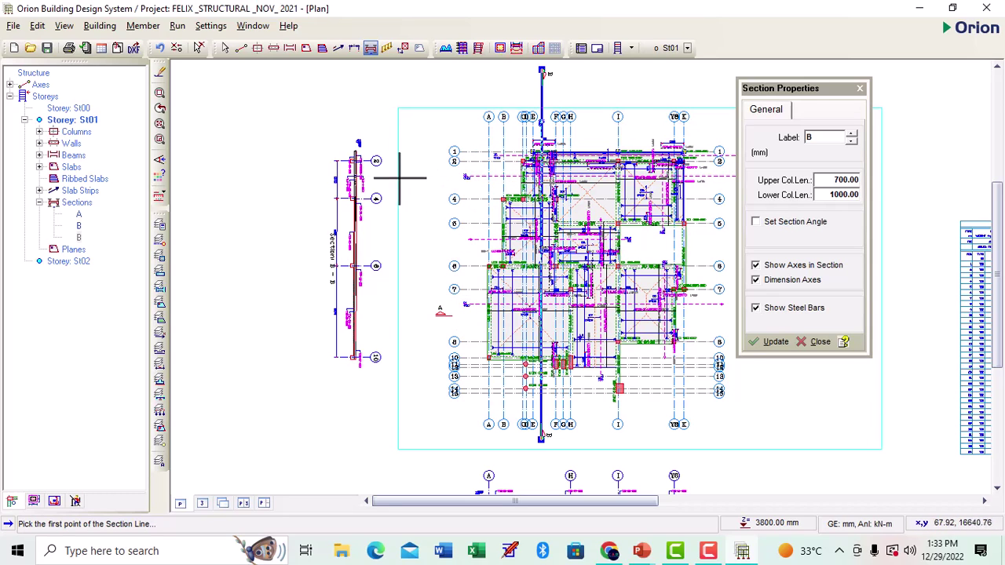
scroll(360, 160, "up", 4)
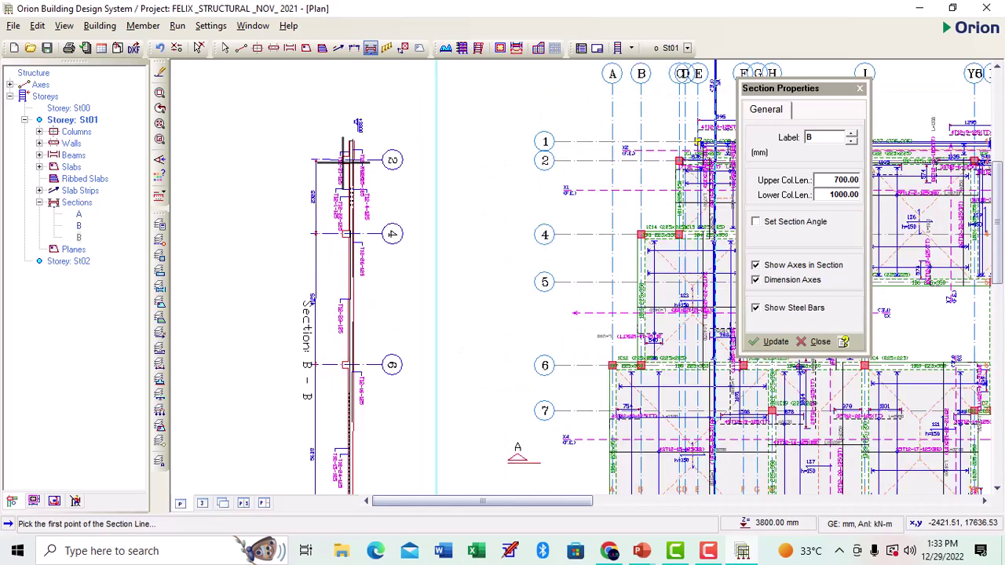
scroll(343, 161, "up", 1)
scroll(343, 161, "up", 2)
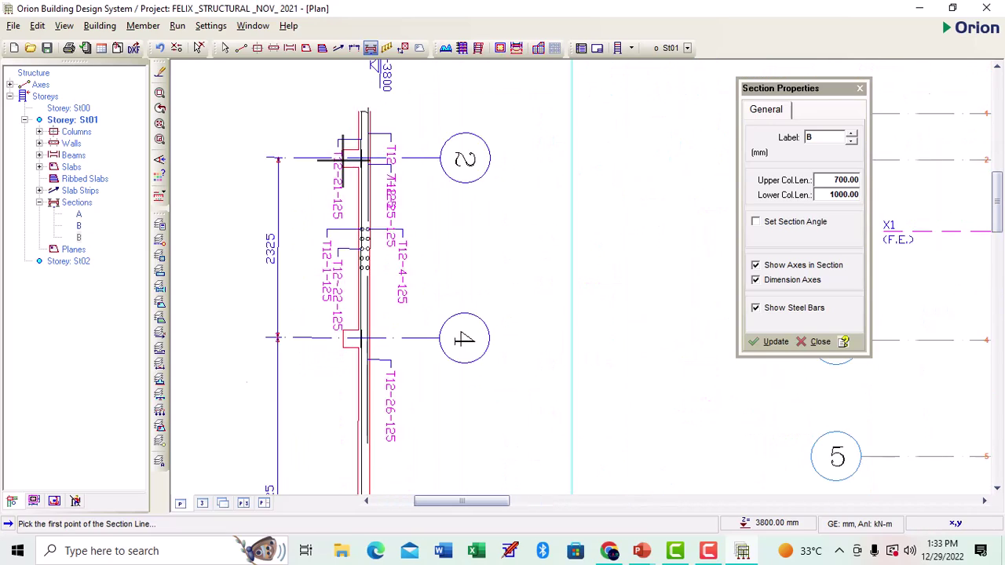
scroll(345, 147, "down", 3)
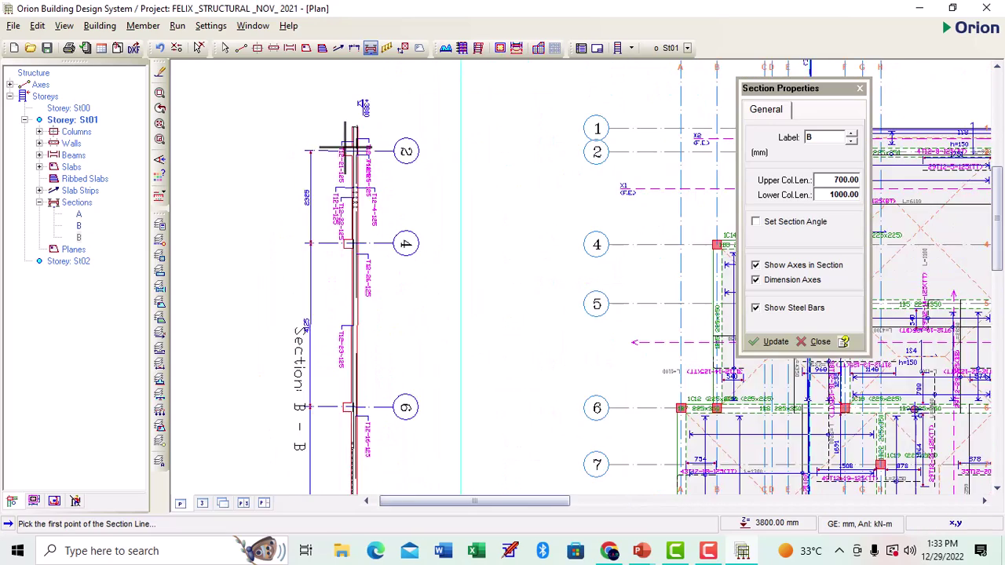
scroll(346, 149, "down", 3)
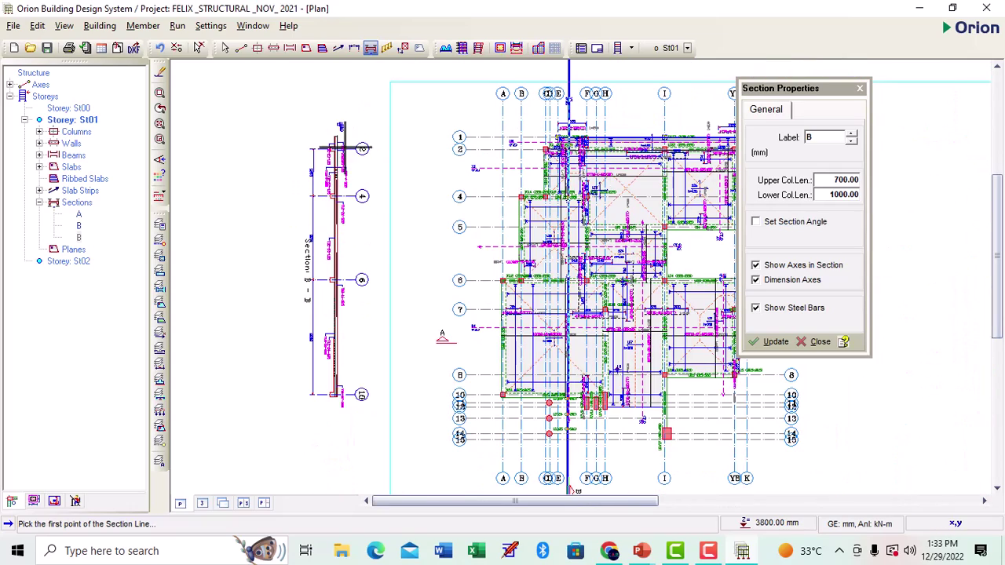
scroll(342, 201, "up", 3)
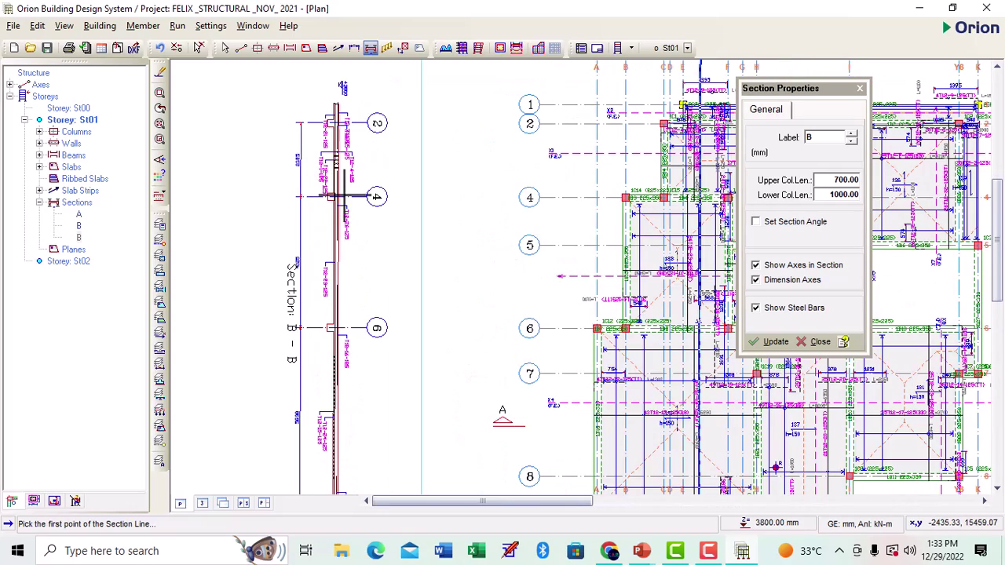
scroll(367, 206, "down", 1)
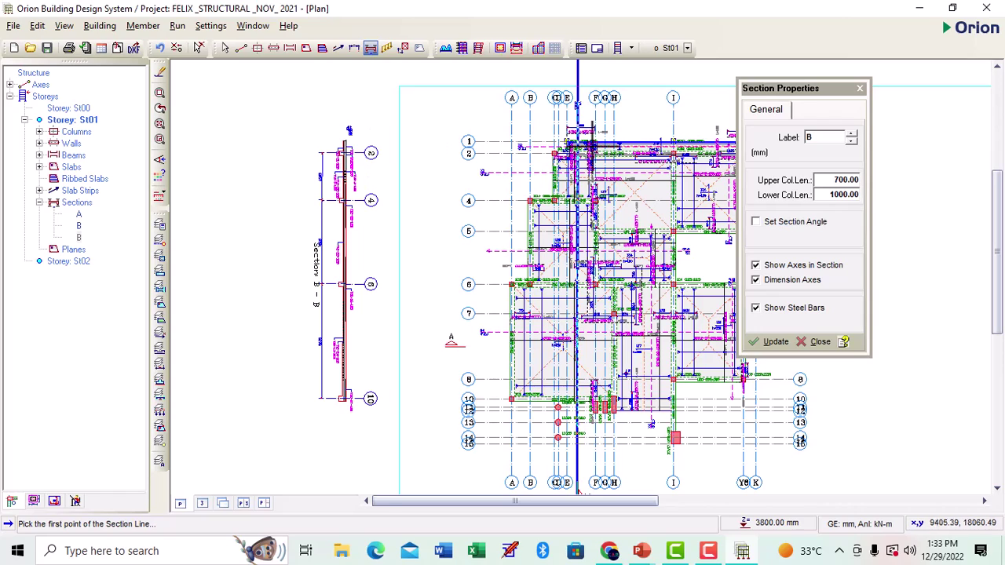
scroll(596, 147, "up", 2)
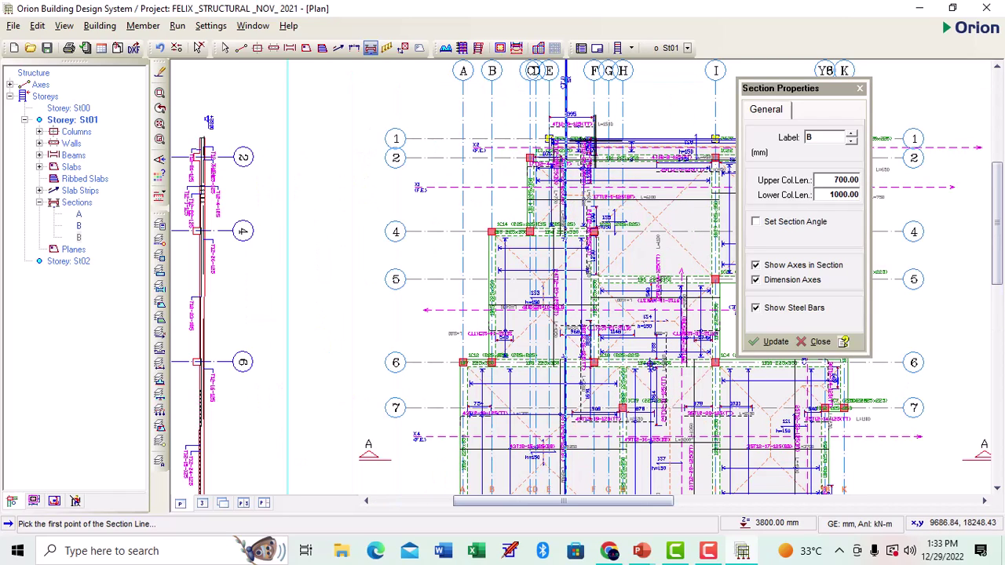
scroll(596, 147, "down", 1)
scroll(539, 145, "down", 1)
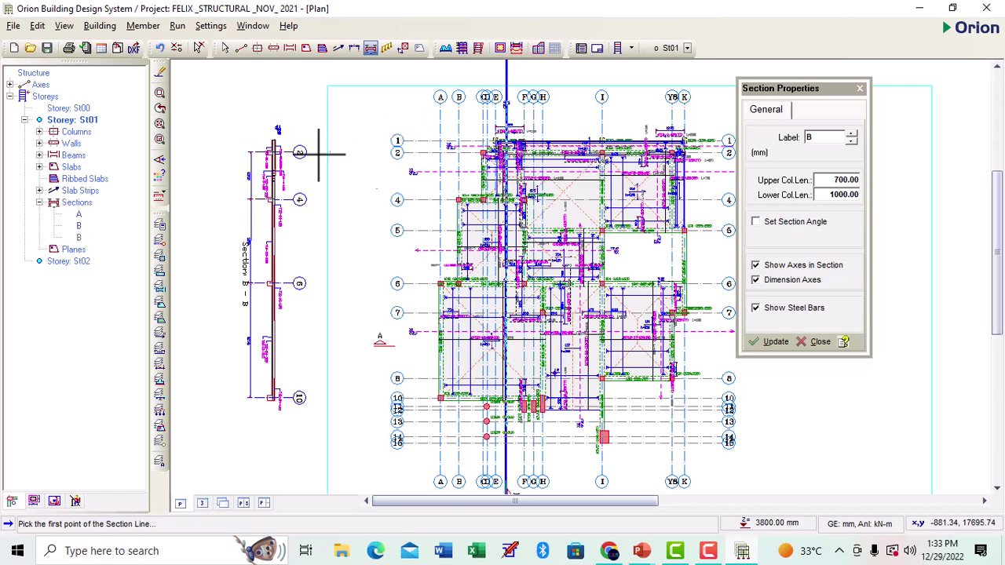
scroll(485, 154, "up", 2)
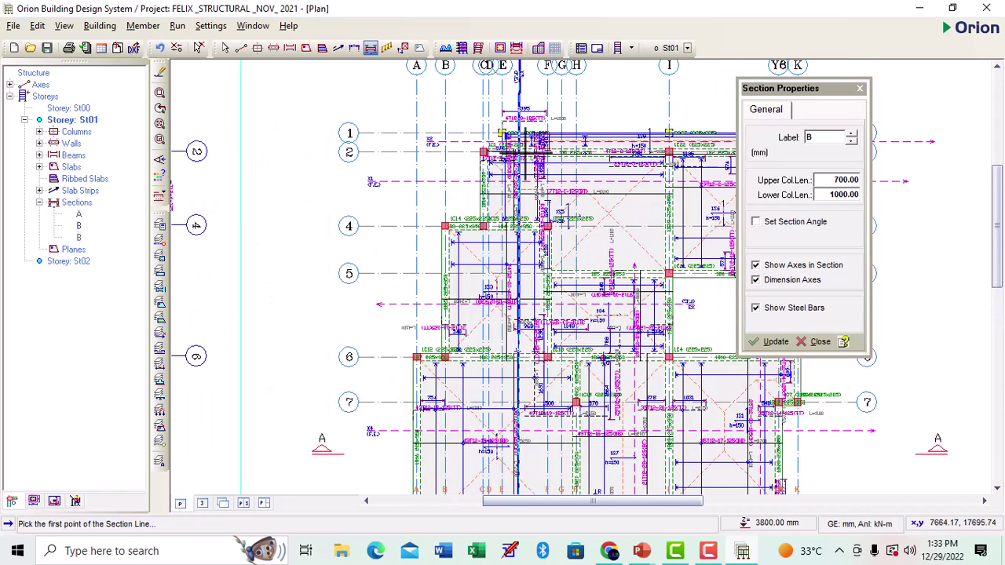
scroll(518, 153, "up", 2)
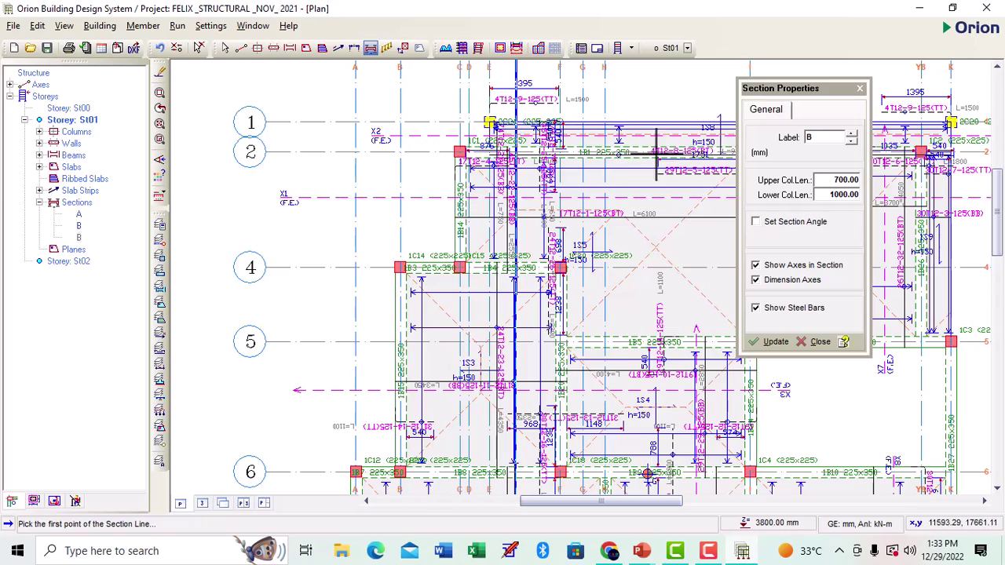
scroll(581, 155, "up", 3)
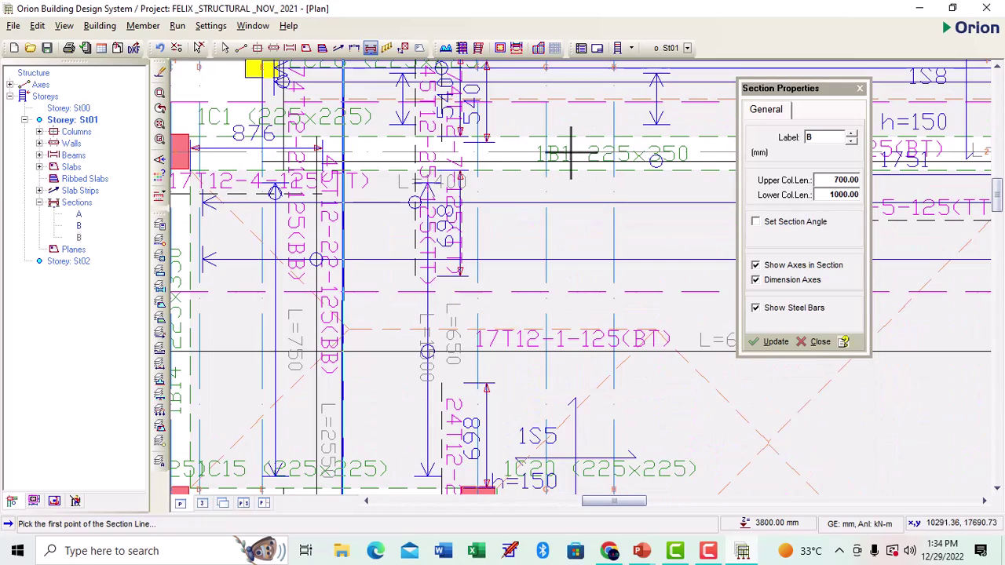
scroll(609, 157, "down", 4)
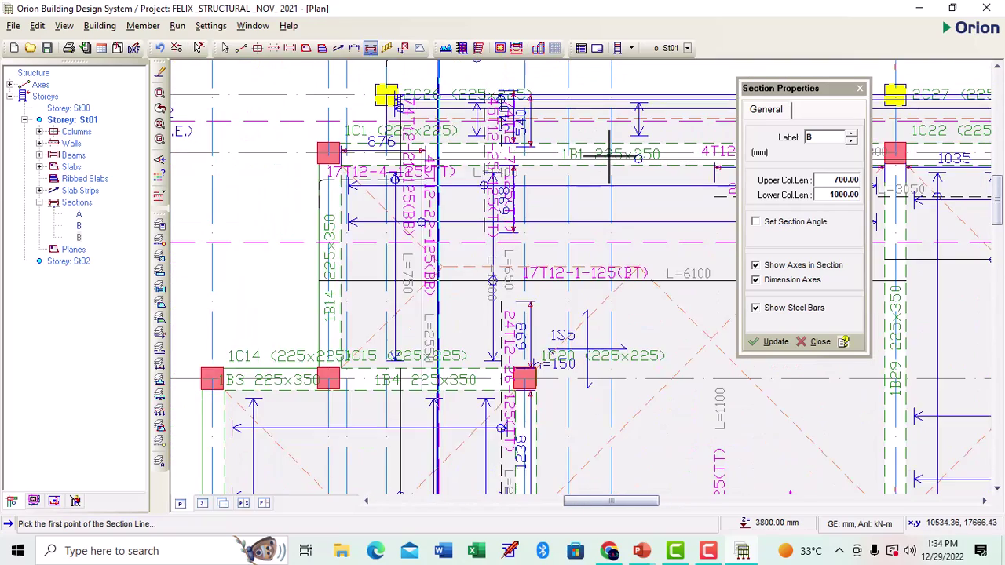
scroll(642, 412, "down", 1)
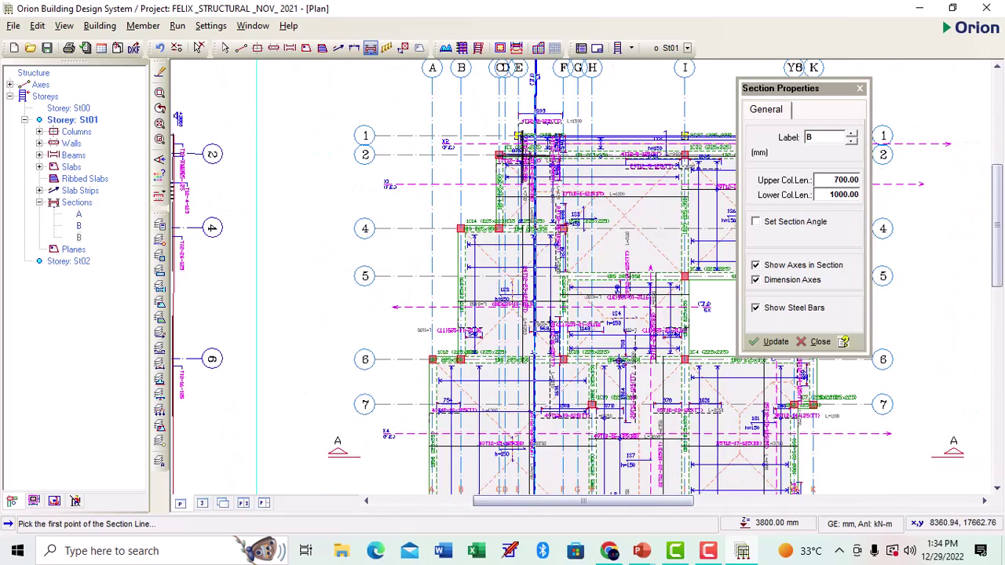
scroll(332, 157, "down", 1)
scroll(273, 157, "down", 1)
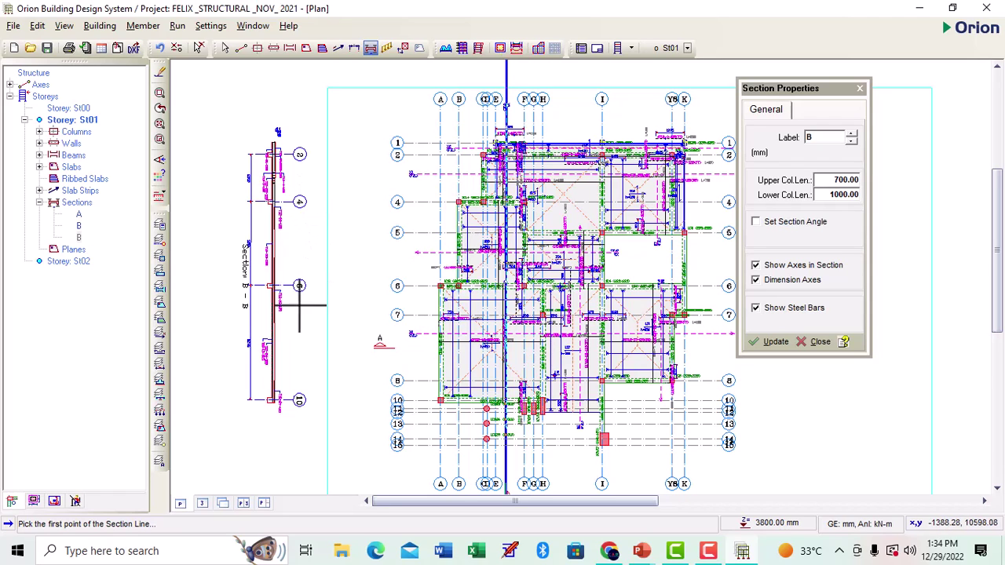
scroll(491, 416, "up", 1)
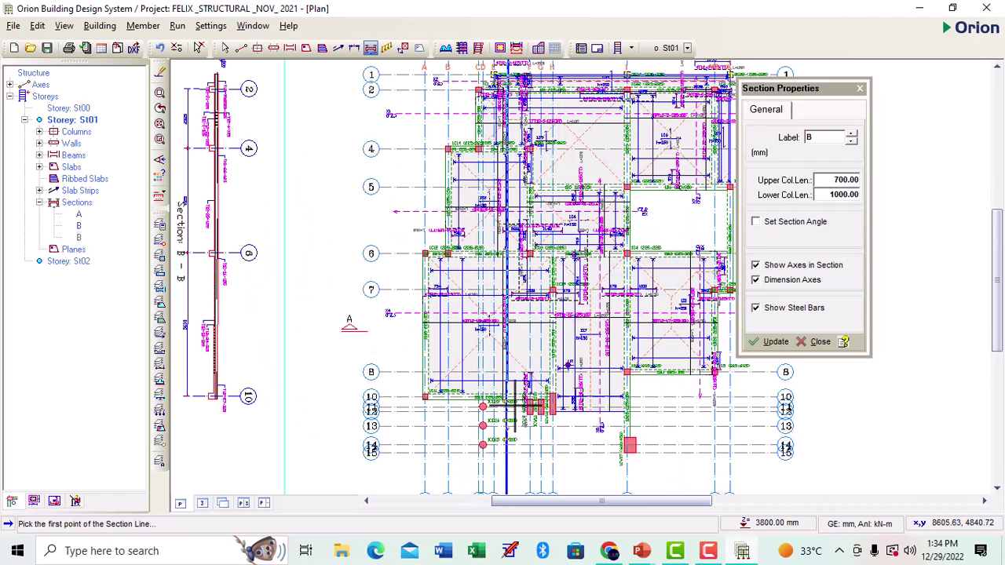
scroll(491, 408, "up", 1)
scroll(488, 400, "up", 1)
scroll(372, 379, "down", 1)
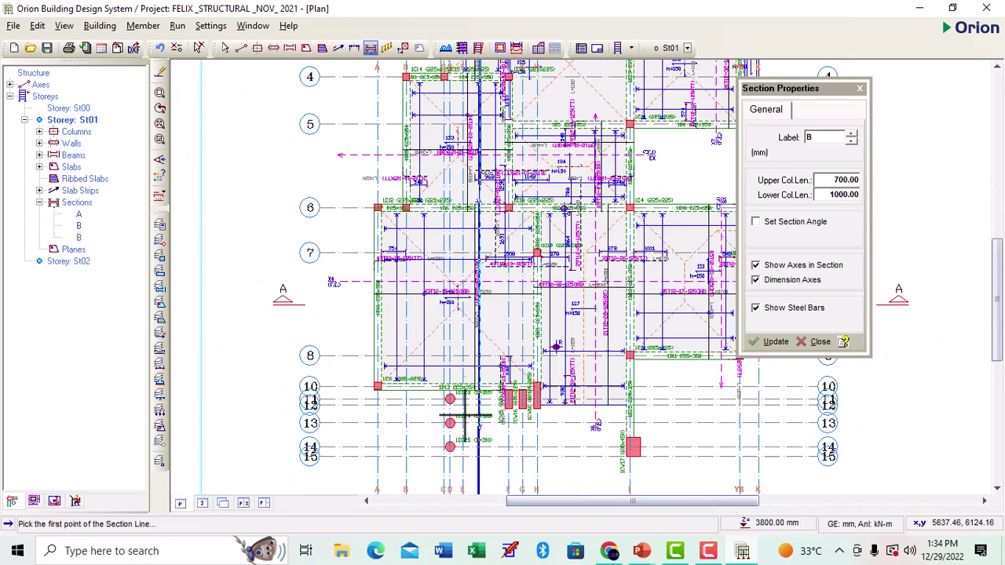
scroll(467, 424, "down", 1)
scroll(465, 447, "down", 1)
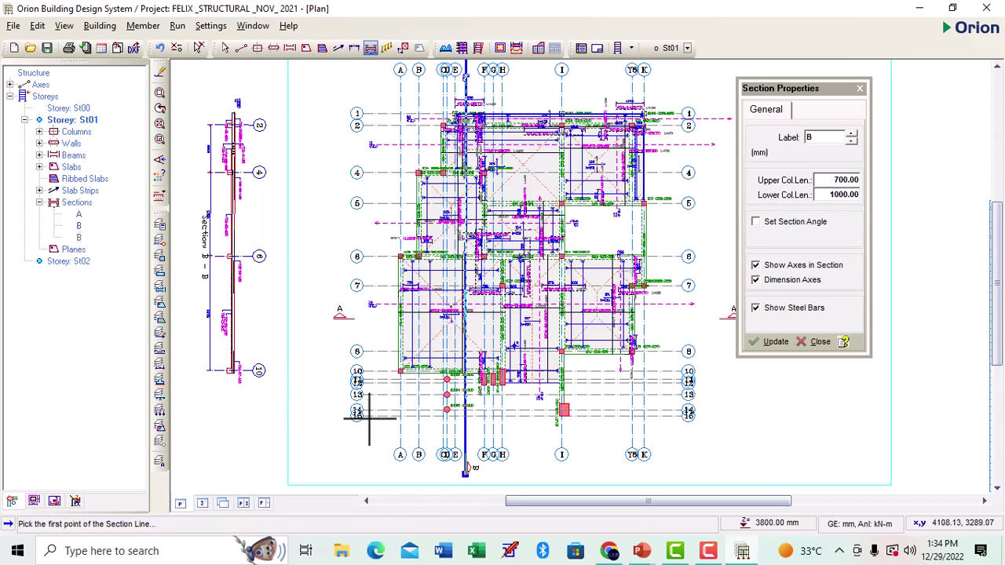
scroll(365, 418, "up", 2)
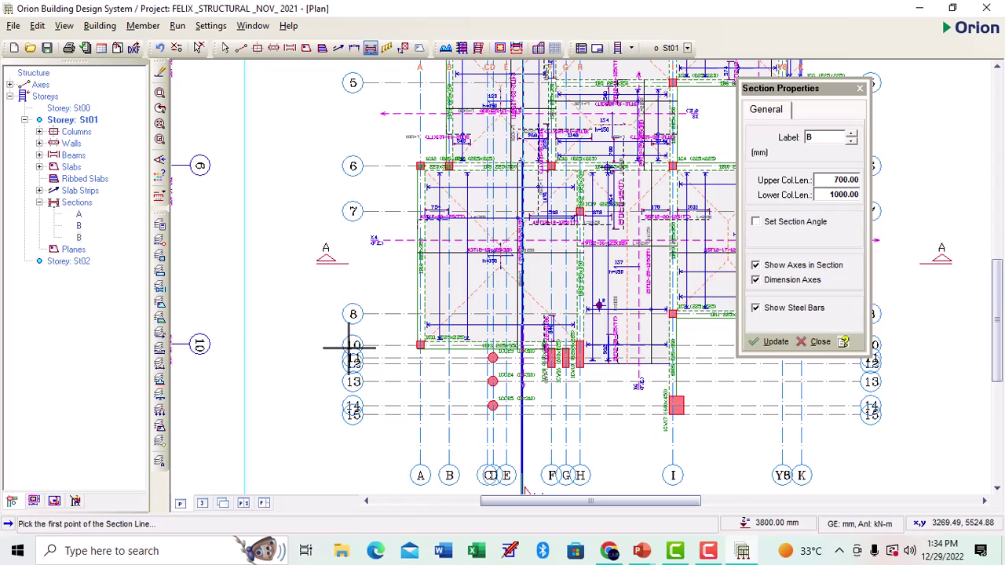
scroll(404, 339, "down", 2)
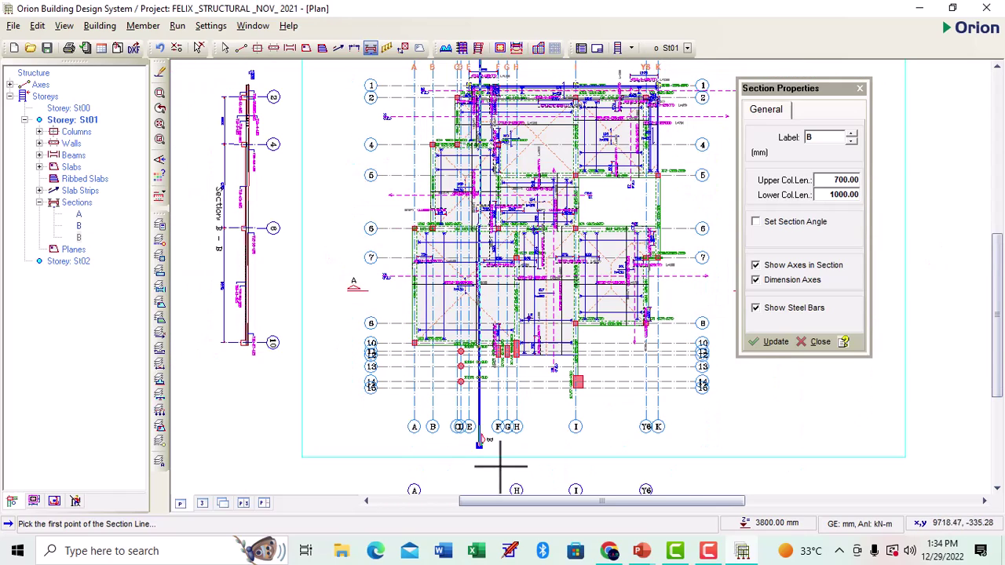
scroll(479, 441, "up", 2)
scroll(485, 439, "down", 3)
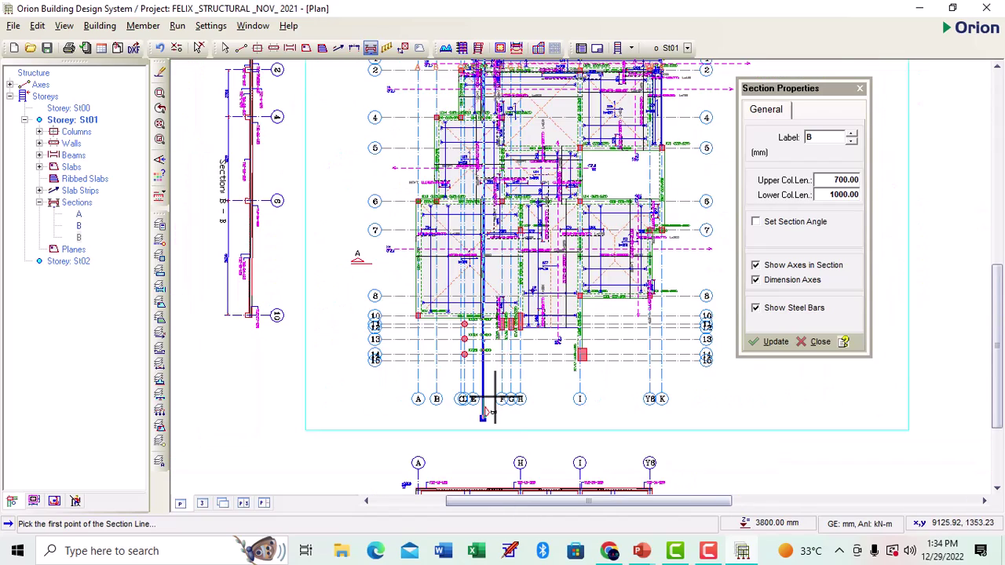
scroll(487, 416, "down", 1)
scroll(487, 414, "down", 1)
scroll(487, 408, "up", 1)
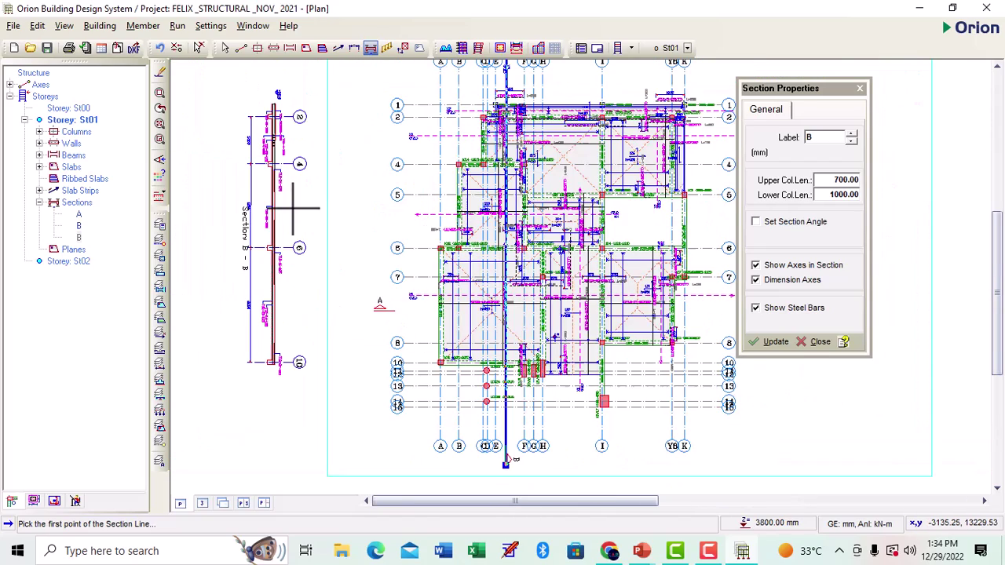
scroll(283, 196, "up", 1)
scroll(263, 138, "up", 1)
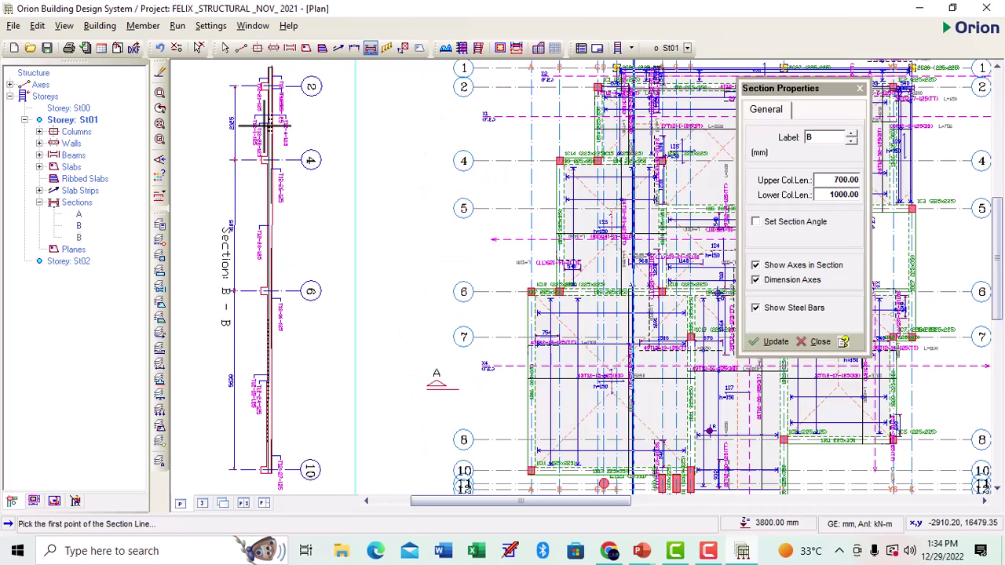
scroll(267, 124, "up", 1)
scroll(267, 122, "up", 4)
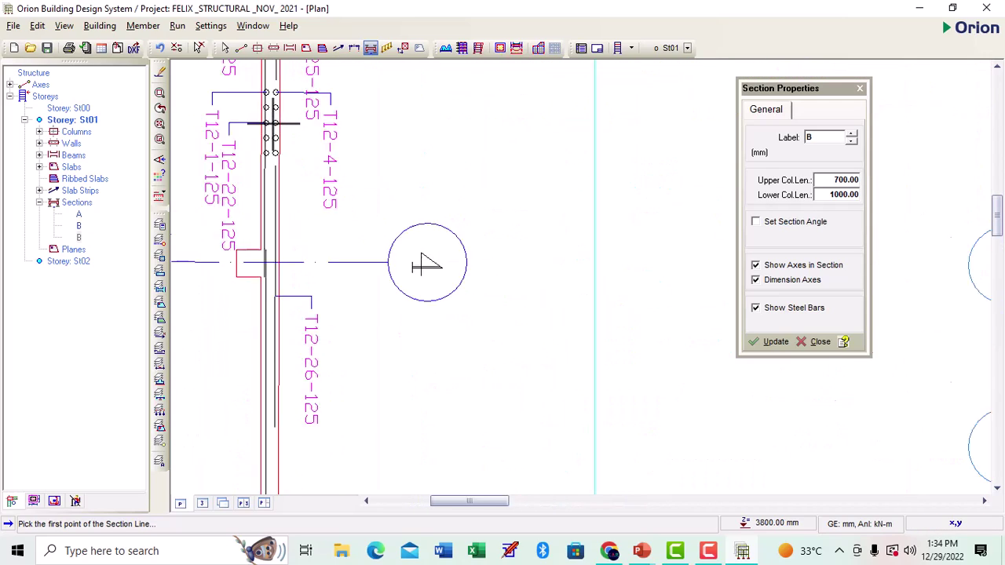
scroll(274, 156, "down", 3)
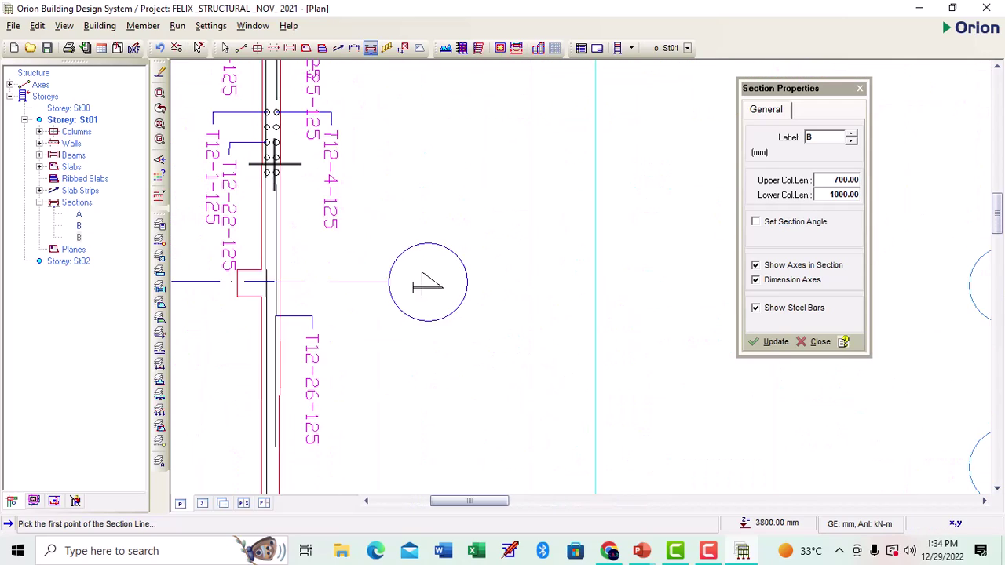
scroll(281, 253, "down", 1)
scroll(281, 253, "down", 2)
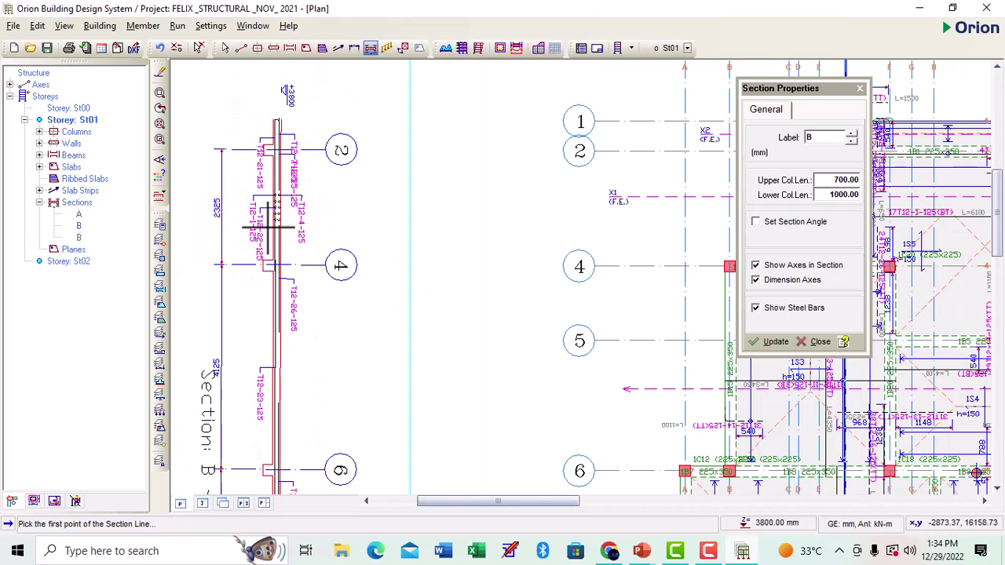
scroll(273, 214, "up", 4)
scroll(285, 174, "down", 3)
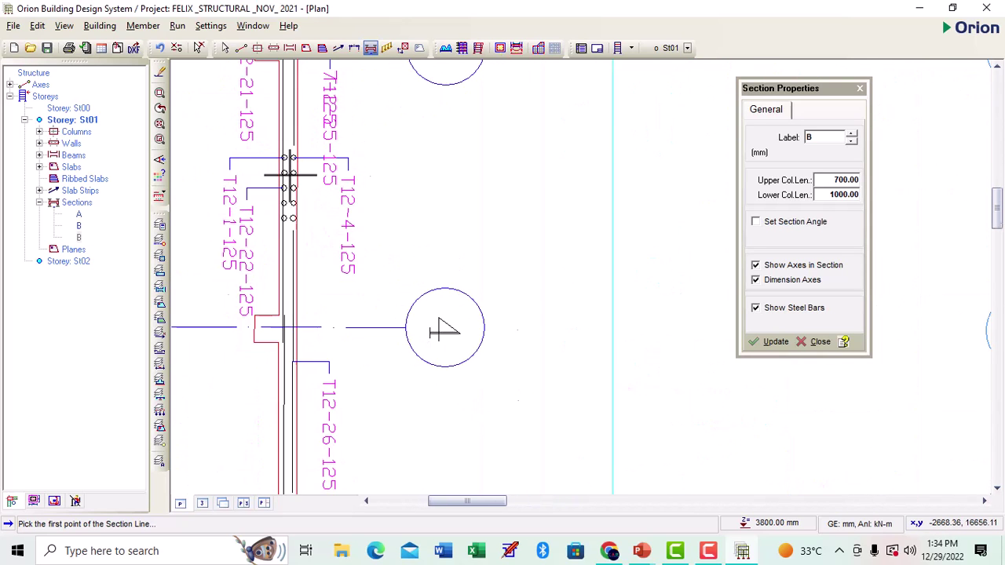
scroll(289, 179, "down", 3)
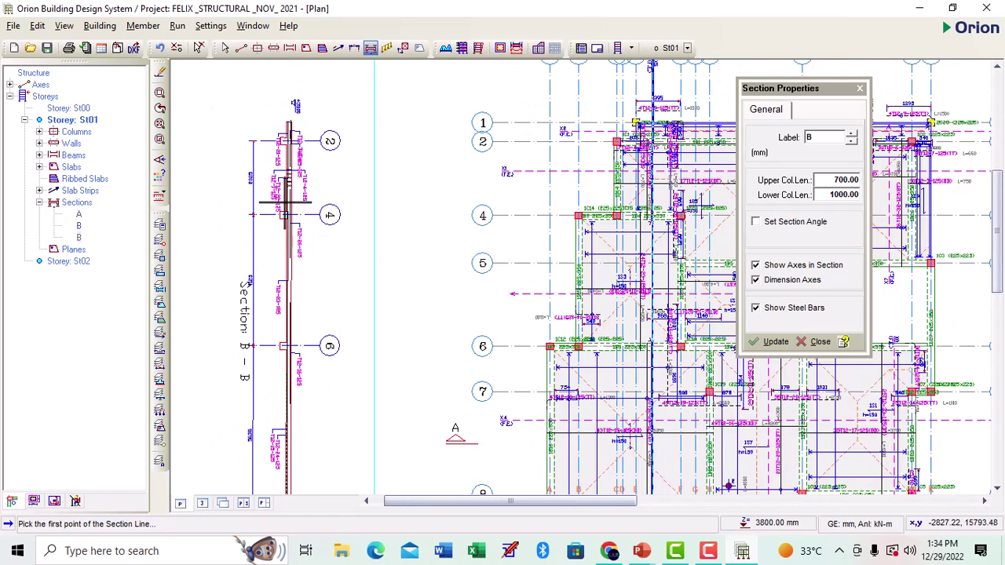
scroll(285, 208, "down", 2)
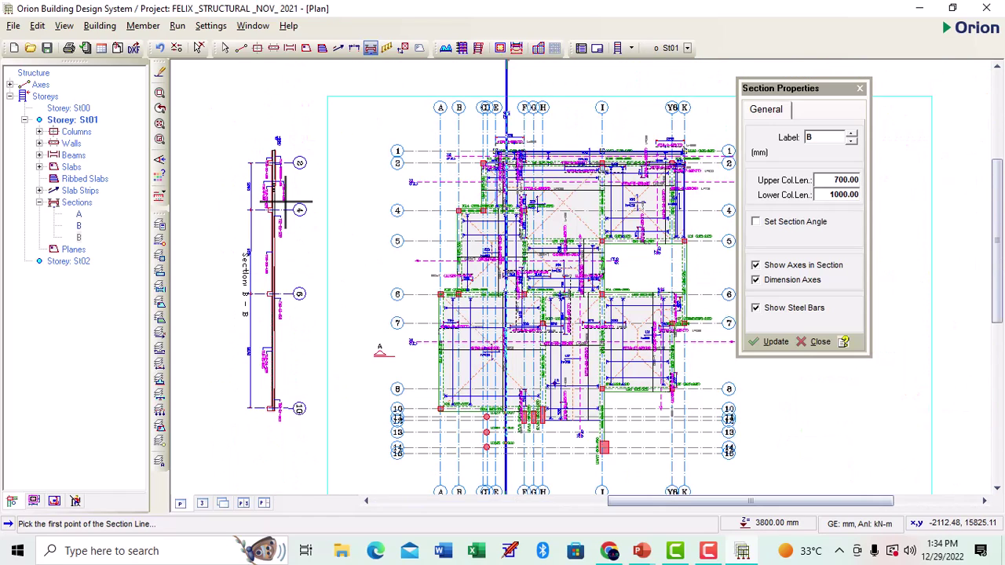
scroll(500, 259, "down", 2)
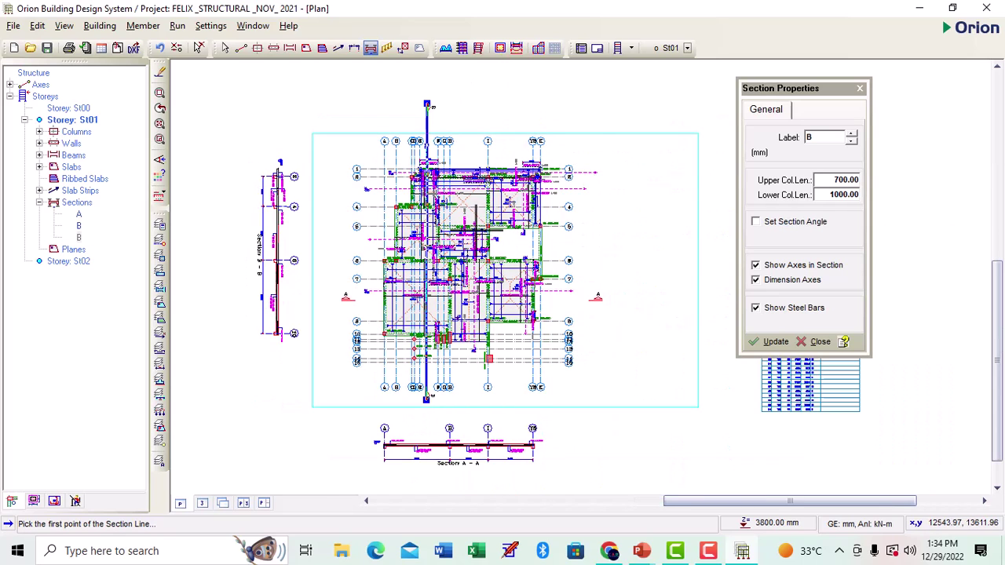
scroll(411, 195, "down", 1)
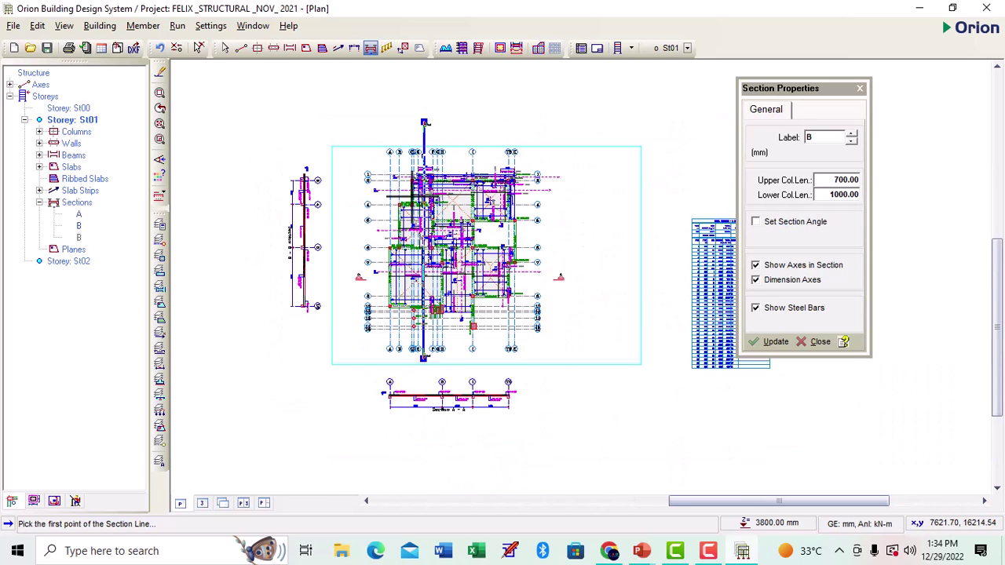